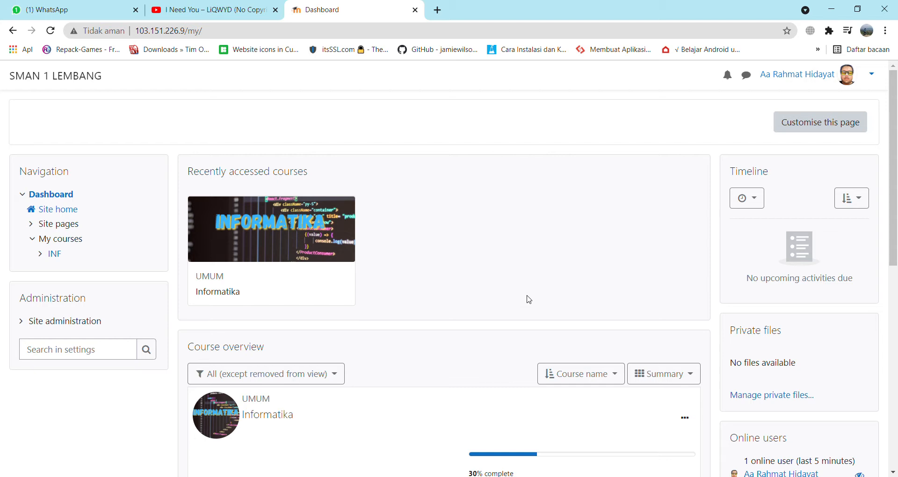
Step: Open the Informatika course and show the section for meeting week 4
{"action": "left_click", "coordinate": [229, 295]}
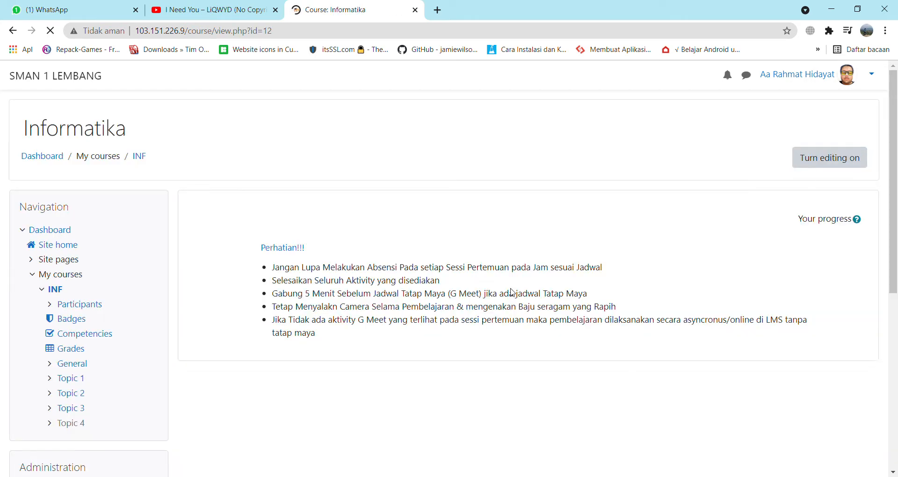
{"action": "scroll", "coordinate": [694, 297], "scroll_direction": "down", "scroll_amount": 2}
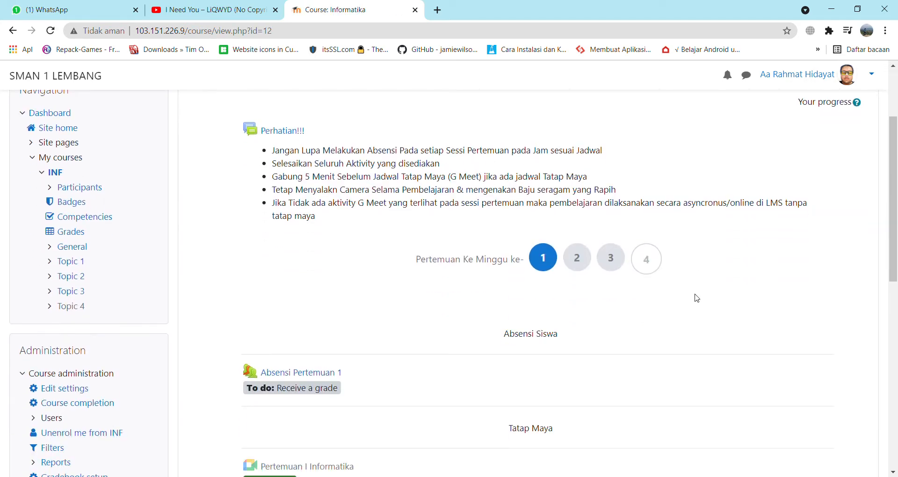
{"action": "scroll", "coordinate": [724, 276], "scroll_direction": "up", "scroll_amount": 1}
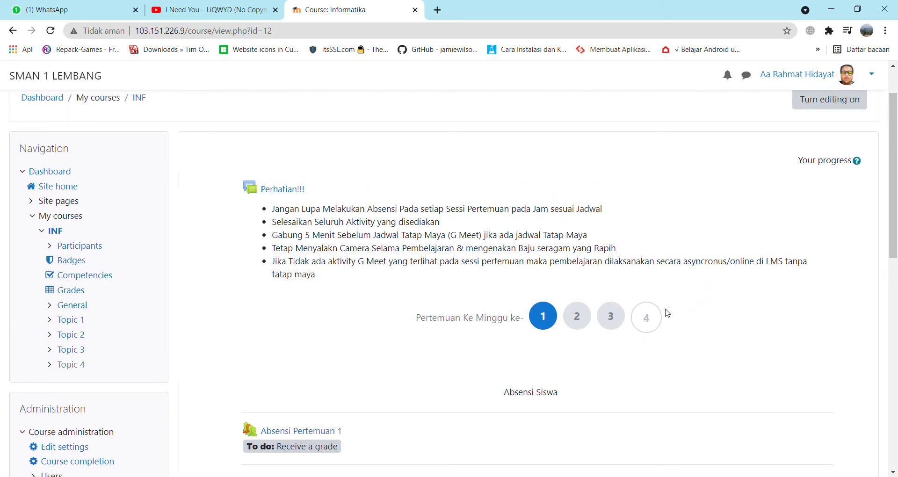
{"action": "left_click", "coordinate": [652, 324]}
{"action": "scroll", "coordinate": [650, 327], "scroll_direction": "down", "scroll_amount": 1}
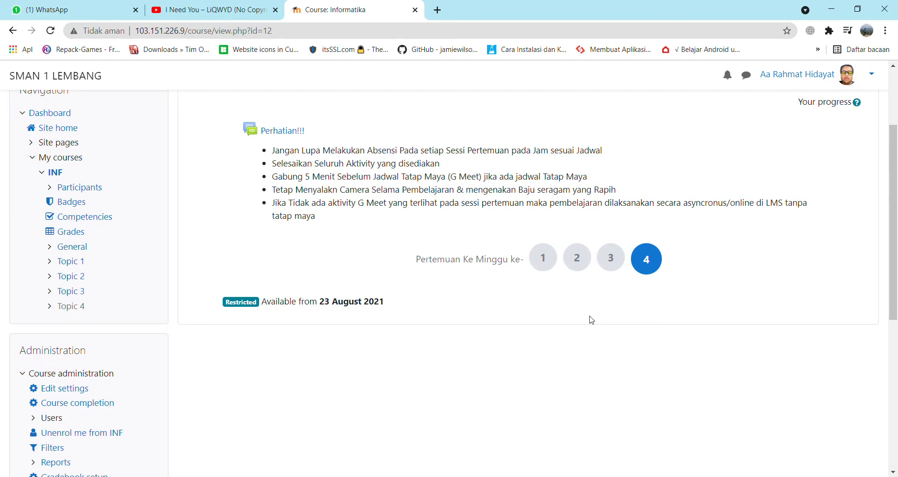
{"action": "scroll", "coordinate": [476, 314], "scroll_direction": "up", "scroll_amount": 1}
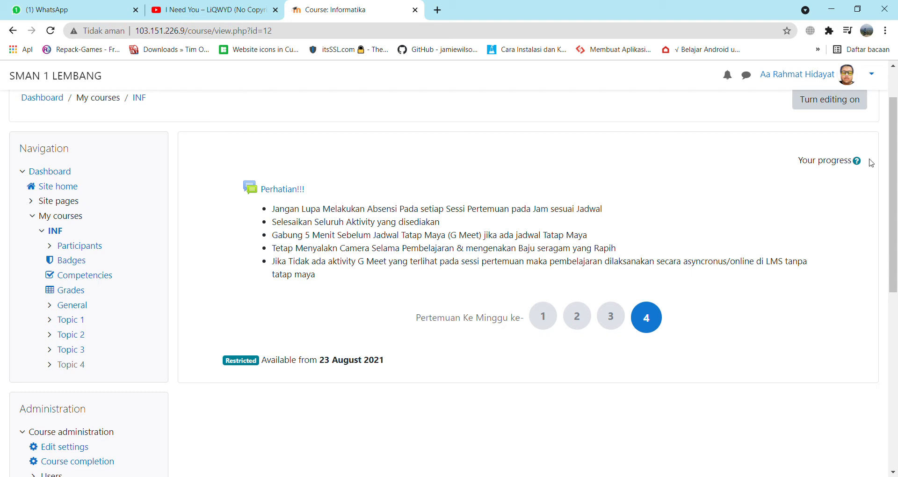
Step: Turn on editing for the Informatika course and go to its Topic 4 section
{"action": "left_click", "coordinate": [825, 108]}
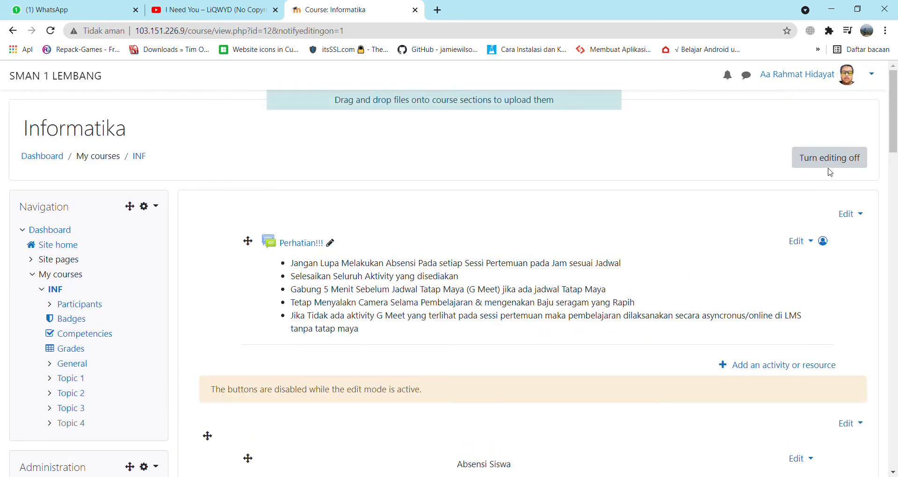
{"action": "scroll", "coordinate": [821, 180], "scroll_direction": "down", "scroll_amount": 1}
{"action": "scroll", "coordinate": [821, 180], "scroll_direction": "up", "scroll_amount": 1}
{"action": "scroll", "coordinate": [795, 189], "scroll_direction": "down", "scroll_amount": 5}
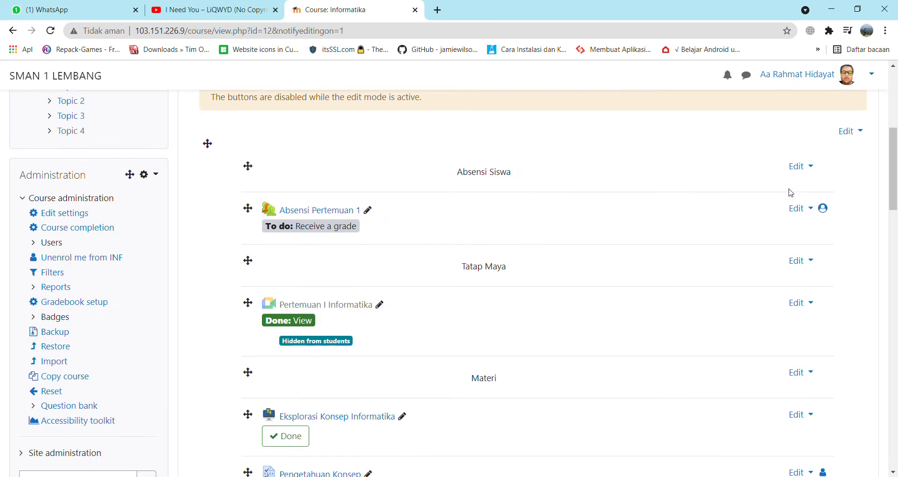
{"action": "scroll", "coordinate": [783, 203], "scroll_direction": "up", "scroll_amount": 3}
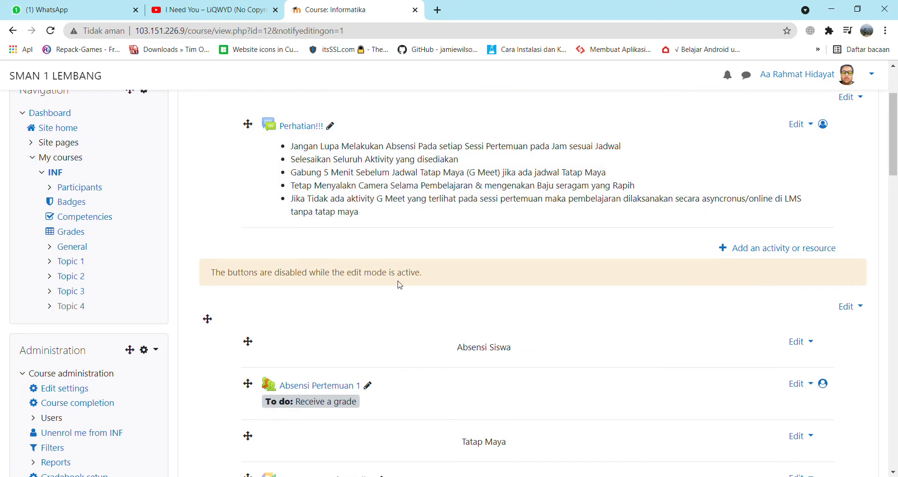
{"action": "left_click", "coordinate": [71, 306]}
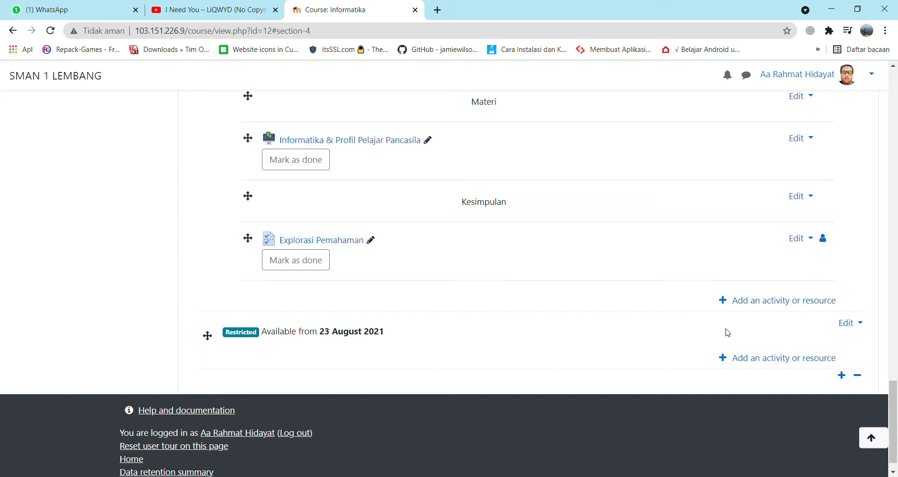
Step: Look at the activity types offered for Topic 4 and examine how the 16 August 2021 section's labels and activities are arranged
{"action": "left_click", "coordinate": [758, 363]}
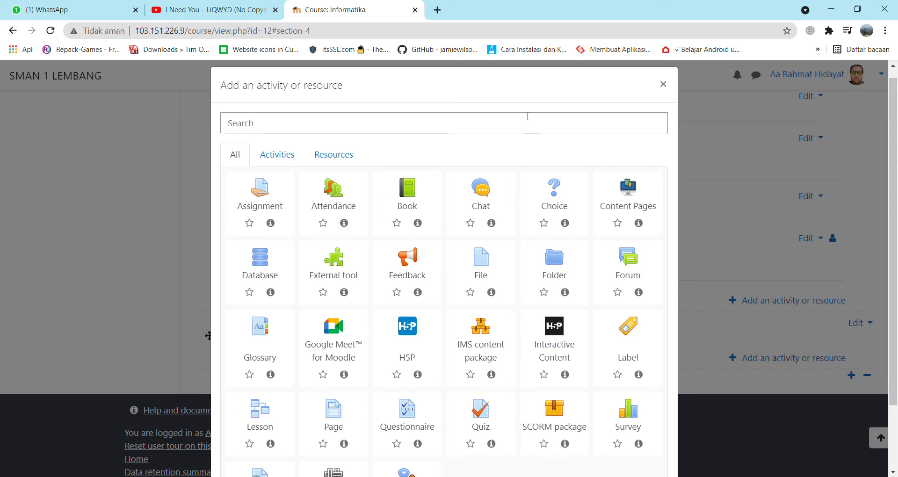
{"action": "left_click", "coordinate": [663, 86]}
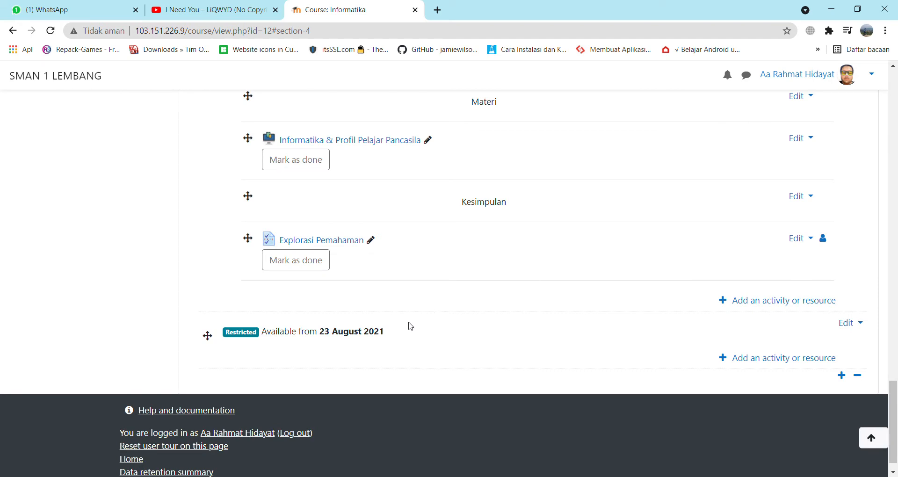
{"action": "scroll", "coordinate": [465, 364], "scroll_direction": "up", "scroll_amount": 1}
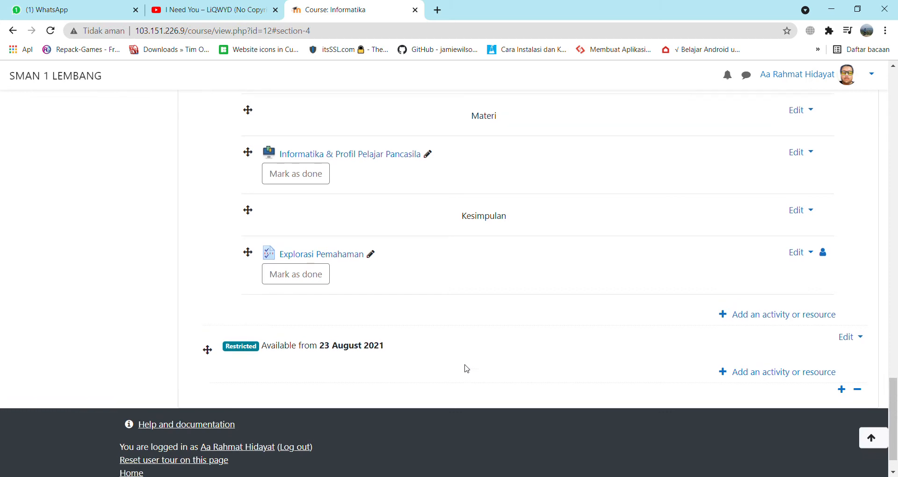
{"action": "scroll", "coordinate": [433, 394], "scroll_direction": "down", "scroll_amount": 2}
{"action": "scroll", "coordinate": [425, 347], "scroll_direction": "up", "scroll_amount": 6}
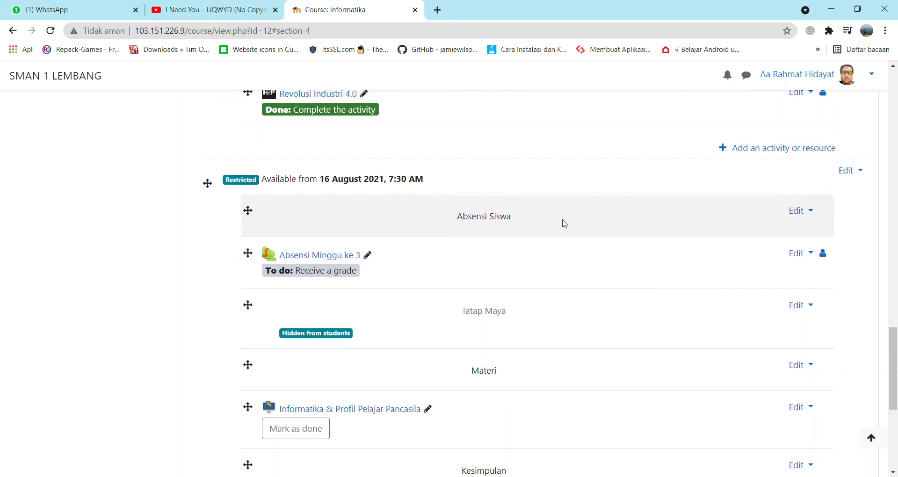
{"action": "scroll", "coordinate": [561, 223], "scroll_direction": "down", "scroll_amount": 1}
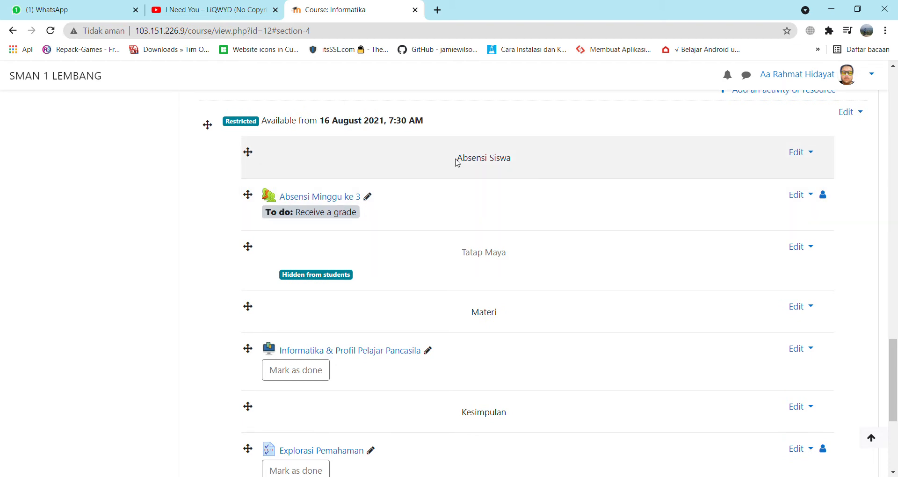
{"action": "scroll", "coordinate": [468, 260], "scroll_direction": "down", "scroll_amount": 1}
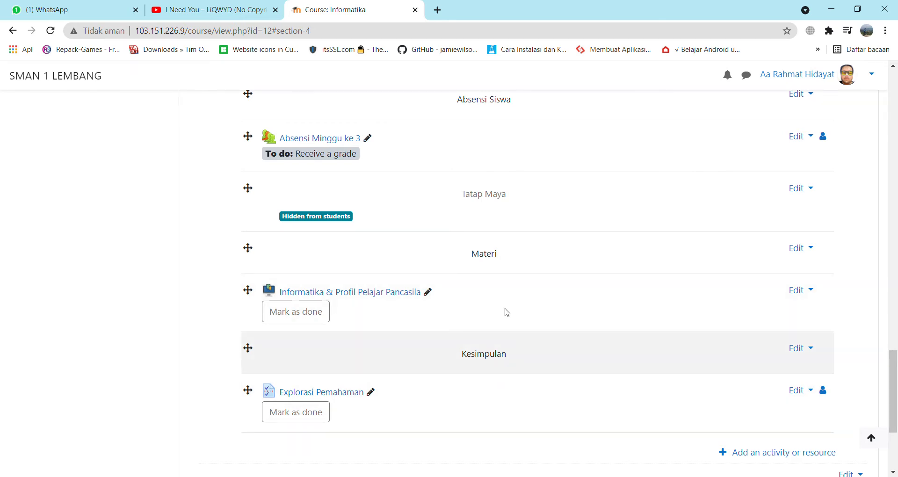
{"action": "scroll", "coordinate": [538, 210], "scroll_direction": "up", "scroll_amount": 1}
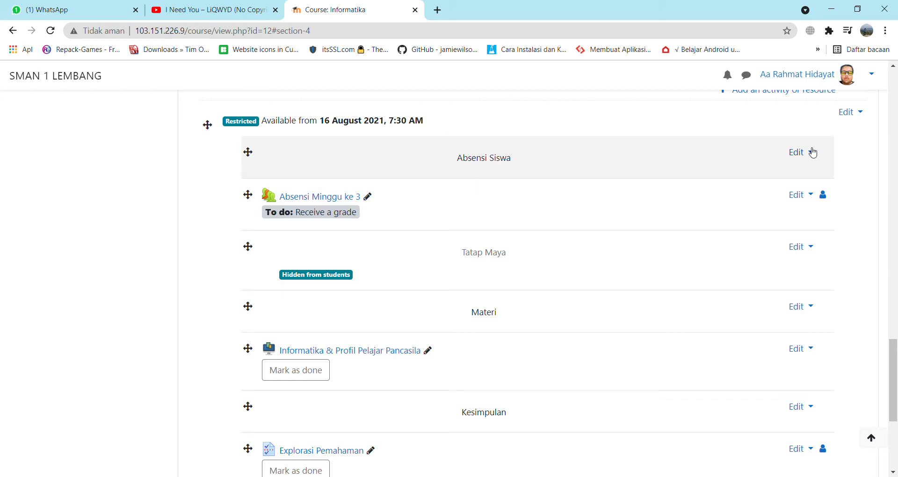
{"action": "scroll", "coordinate": [749, 240], "scroll_direction": "down", "scroll_amount": 5}
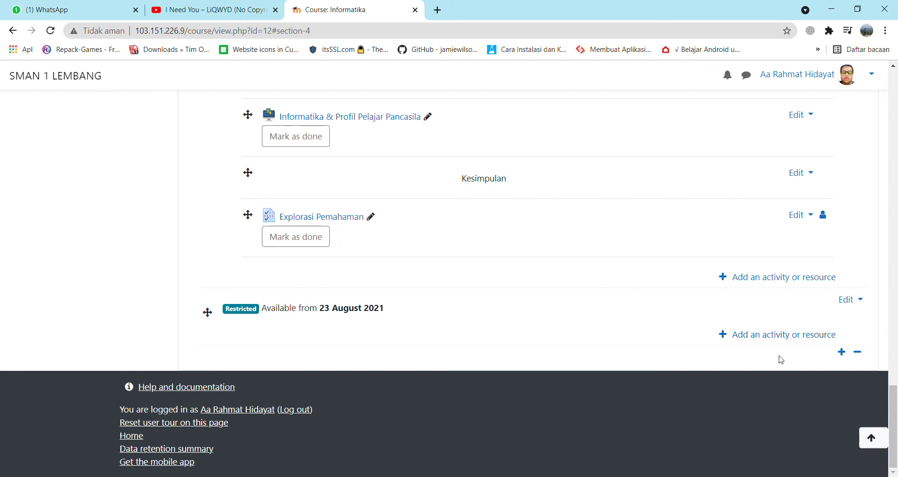
Step: Start a new Label in the section available from 23 August 2021 and enter "Absensi Siswa" as its text
{"action": "left_click", "coordinate": [785, 336]}
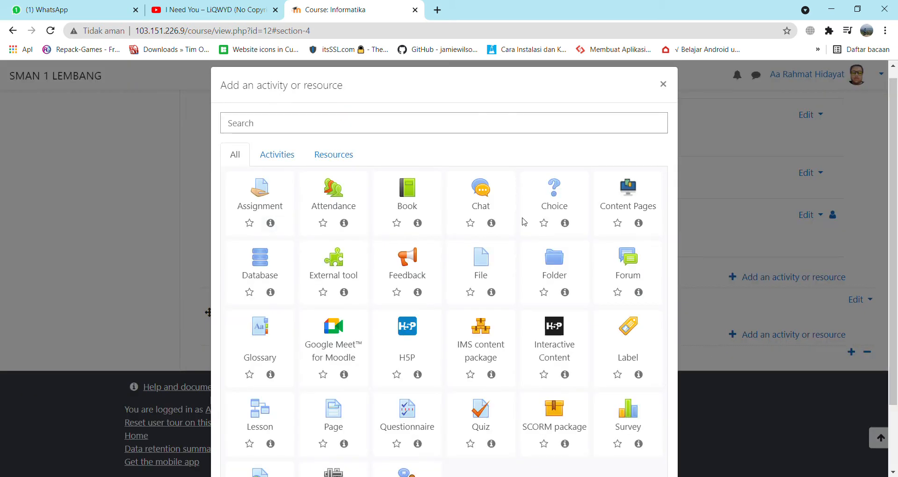
{"action": "scroll", "coordinate": [509, 288], "scroll_direction": "down", "scroll_amount": 2}
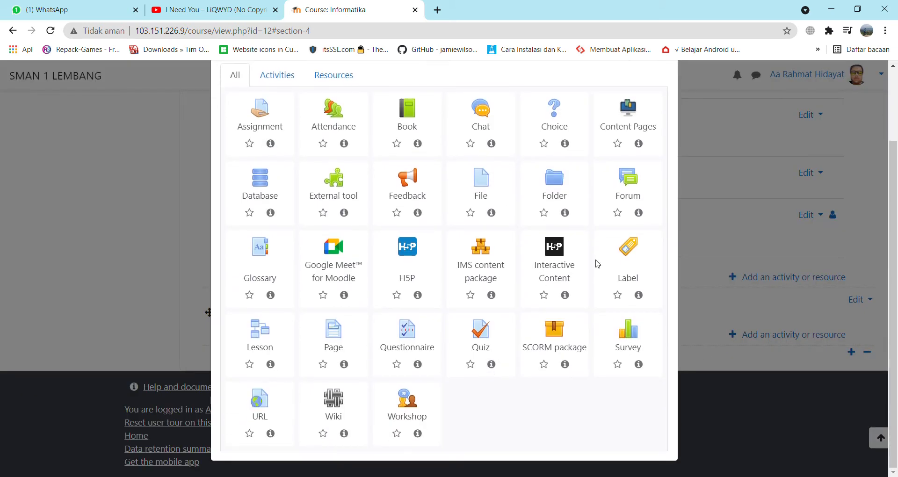
{"action": "left_click", "coordinate": [624, 252]}
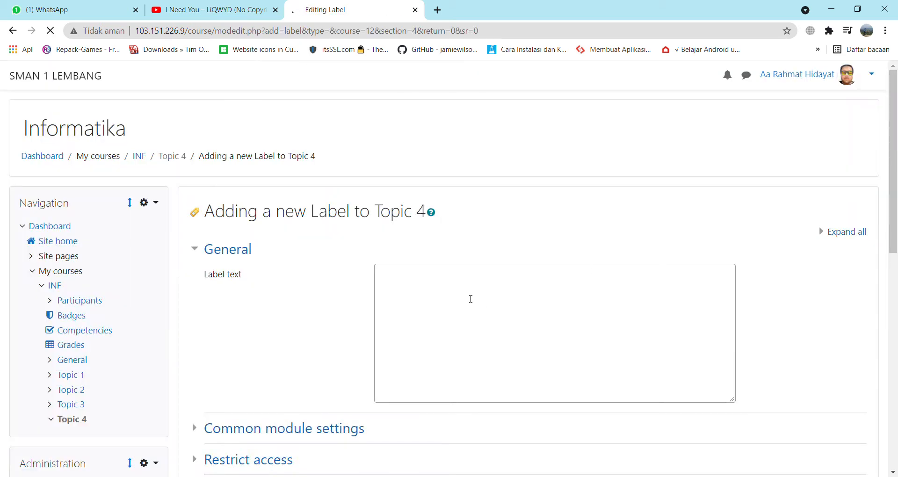
{"action": "left_click", "coordinate": [463, 322]}
{"action": "type", "text": "Absensi Siswa"}
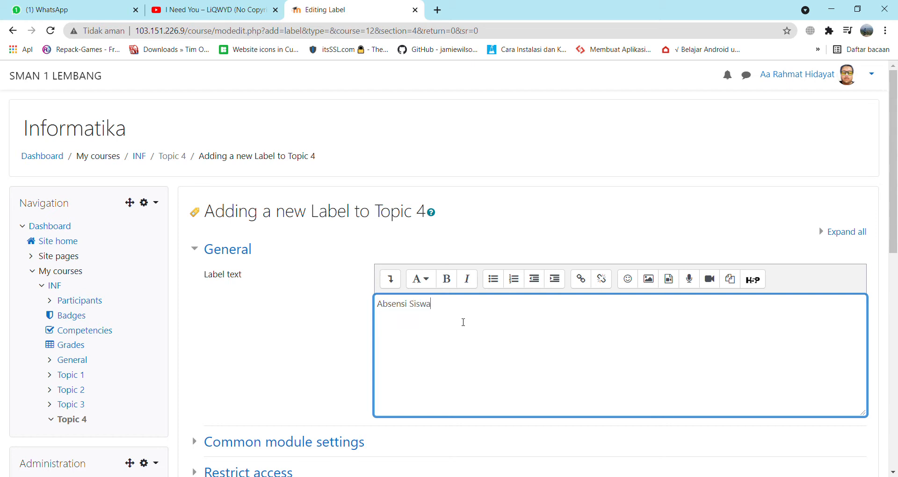
Step: Centre the label text "Absensi Siswa" and make it bold
{"action": "key", "text": "ctrl+a"}
{"action": "left_click", "coordinate": [390, 280]}
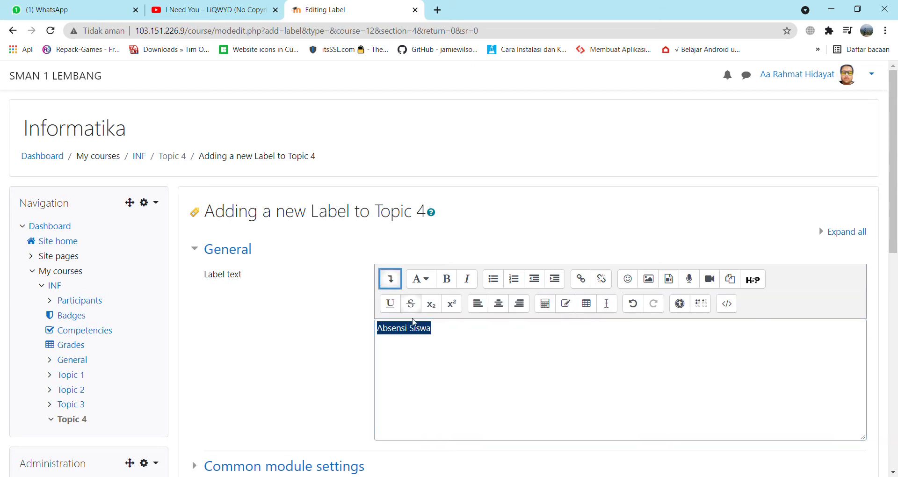
{"action": "left_click", "coordinate": [504, 307]}
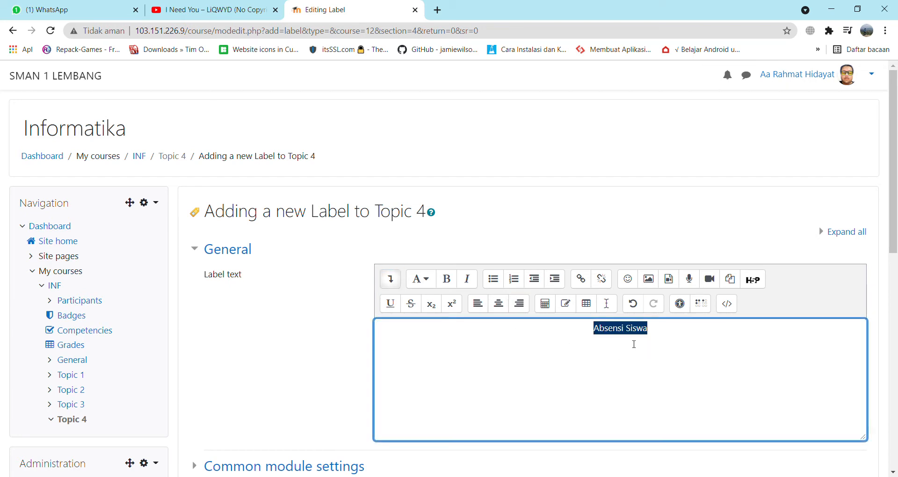
{"action": "left_click", "coordinate": [444, 279]}
{"action": "left_click", "coordinate": [665, 337]}
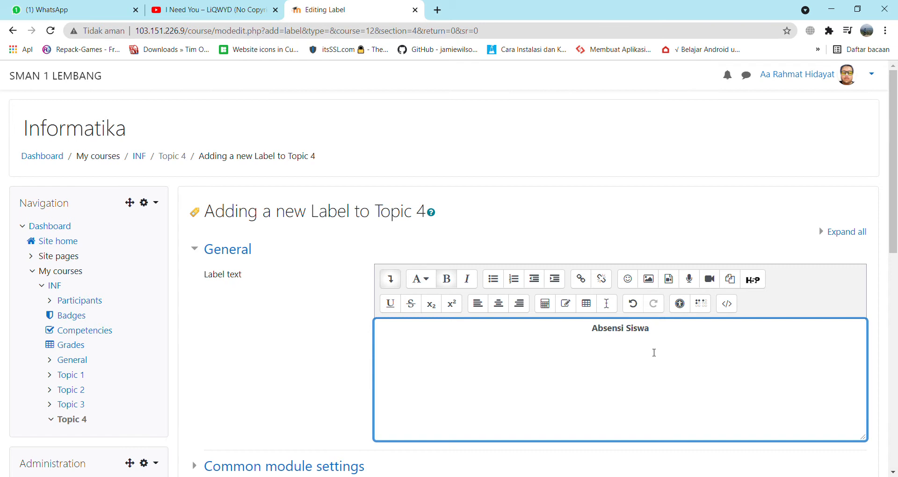
Step: Turn off completion tracking for the "Absensi Siswa" label and save it, returning to the course
{"action": "scroll", "coordinate": [654, 353], "scroll_direction": "down", "scroll_amount": 5}
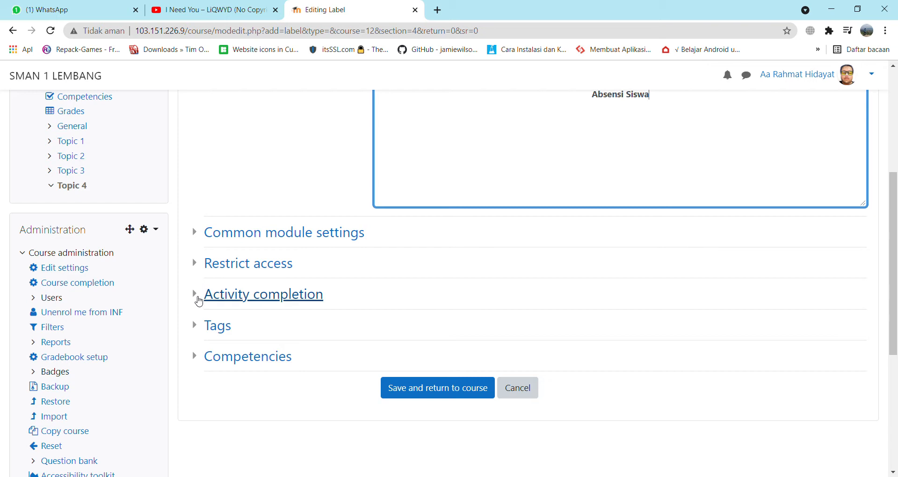
{"action": "left_click", "coordinate": [214, 304]}
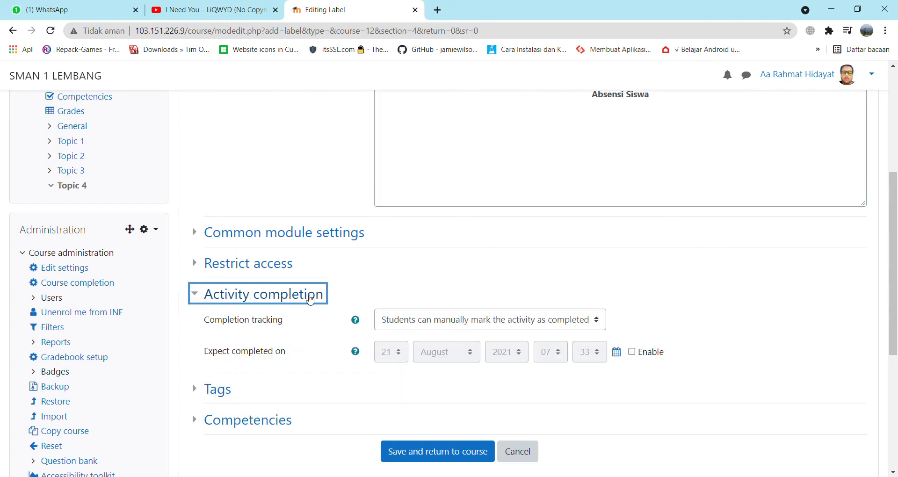
{"action": "left_click", "coordinate": [482, 324]}
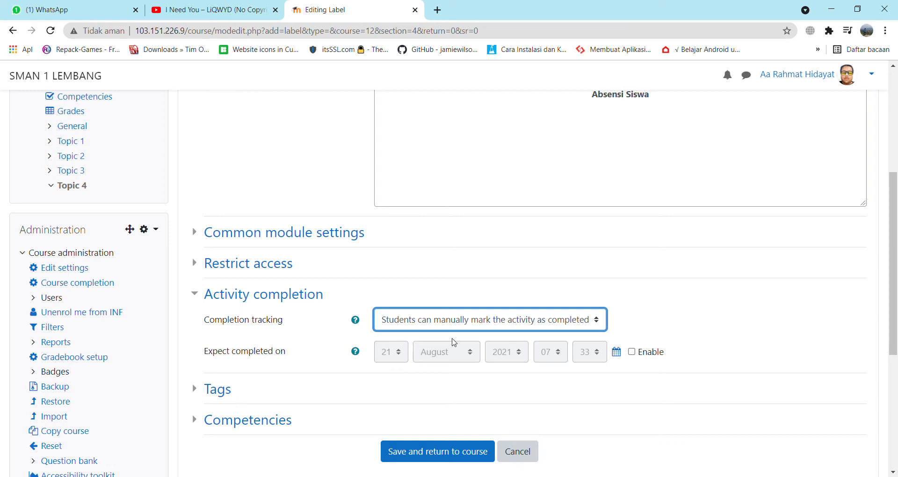
{"action": "left_click", "coordinate": [487, 339]}
{"action": "scroll", "coordinate": [487, 340], "scroll_direction": "down", "scroll_amount": 2}
{"action": "left_click", "coordinate": [423, 309]}
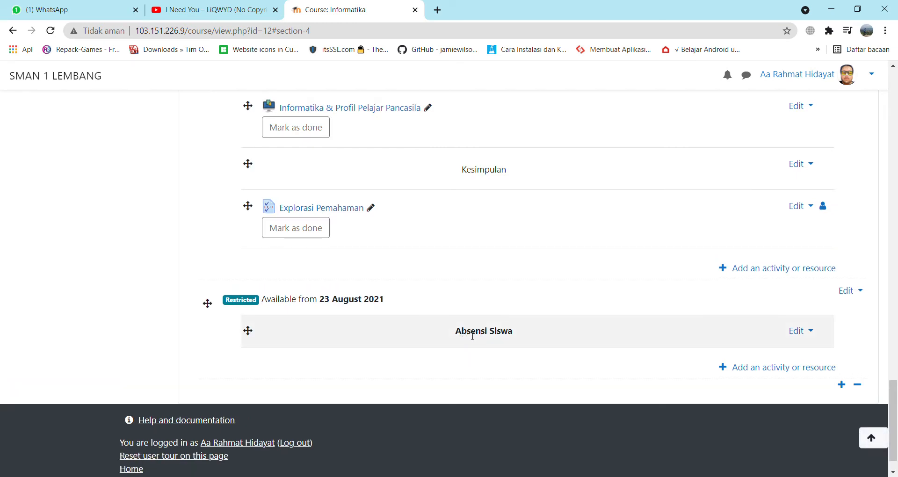
Step: Start a new Attendance activity in Topic 4, below the "Absensi Siswa" label, and name it "Absensi Pertemuan 4"
{"action": "scroll", "coordinate": [539, 349], "scroll_direction": "down", "scroll_amount": 1}
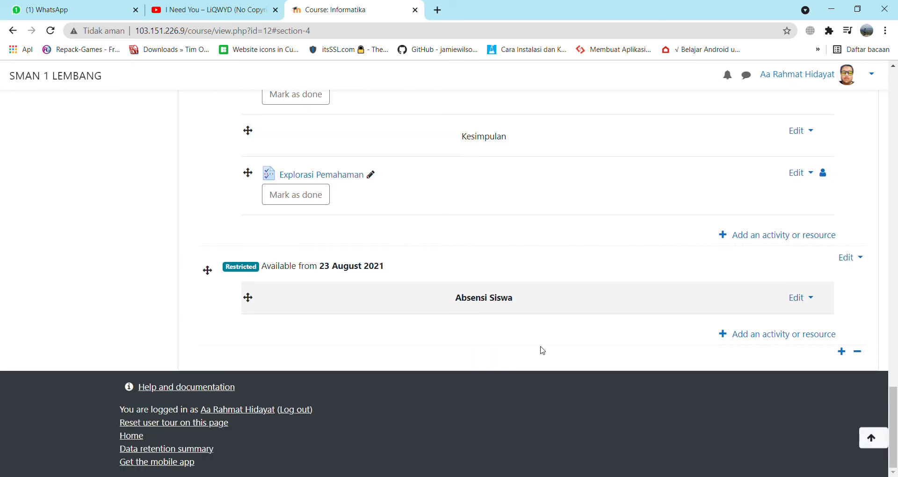
{"action": "left_click", "coordinate": [752, 340]}
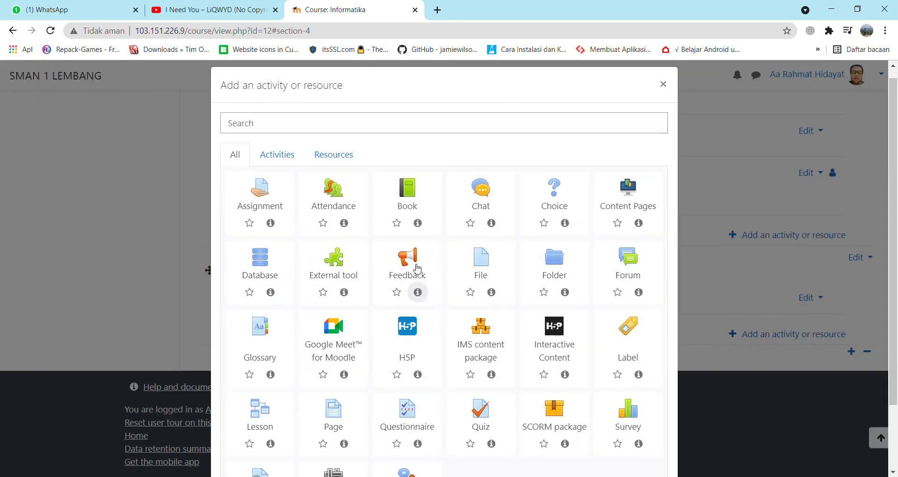
{"action": "left_click", "coordinate": [340, 202]}
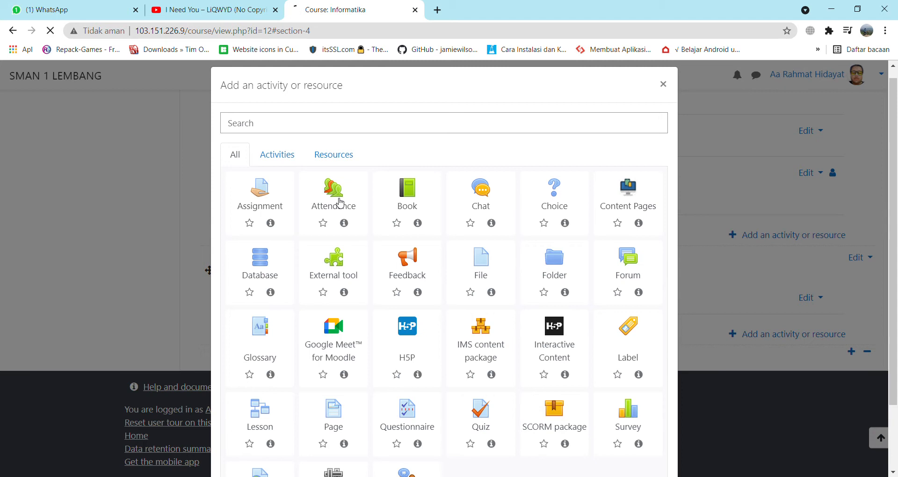
{"action": "scroll", "coordinate": [340, 202], "scroll_direction": "down", "scroll_amount": 1}
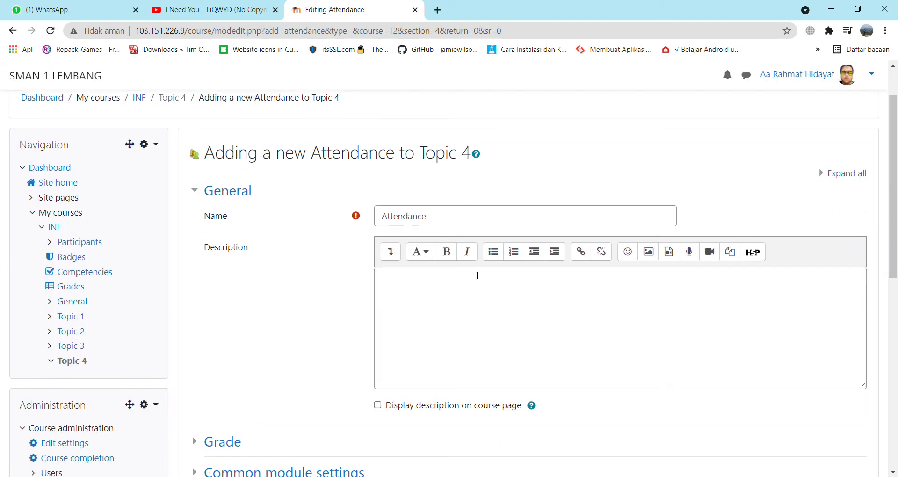
{"action": "double_click", "coordinate": [469, 221]}
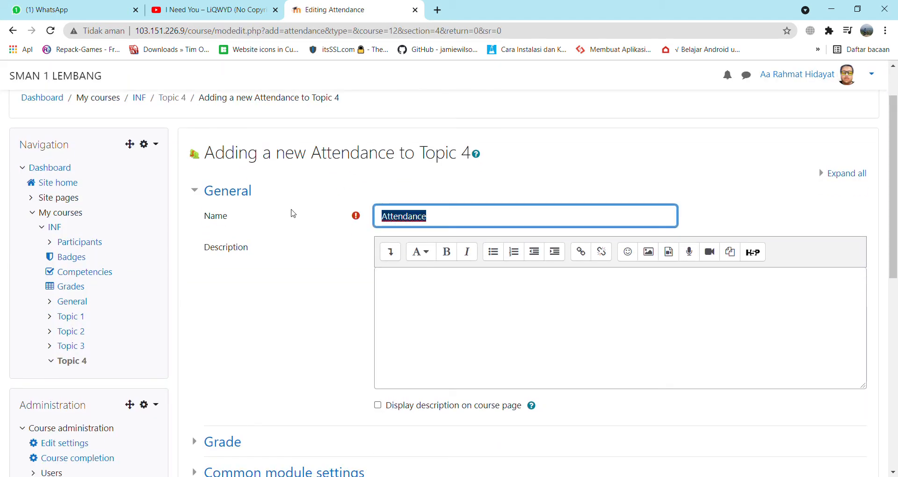
{"action": "type", "text": "Pe"}
{"action": "type", "text": "Absensi P"}
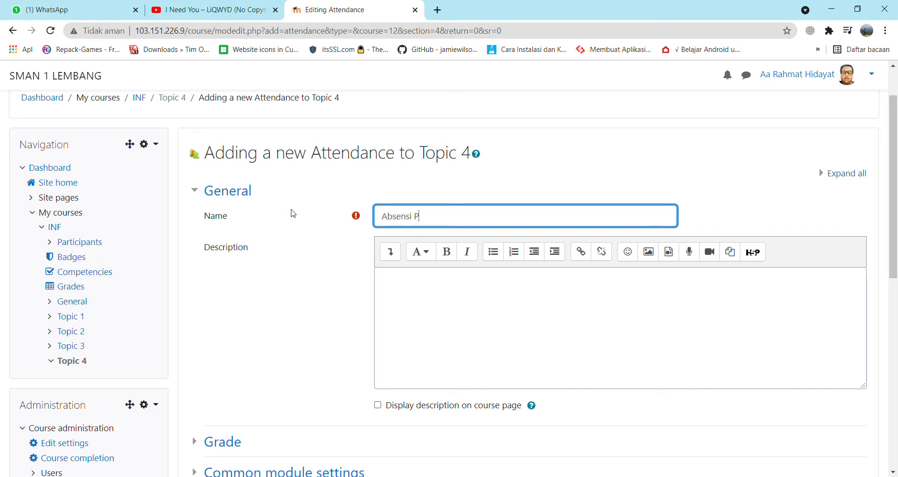
{"action": "type", "text": "ertemuan 4"}
{"action": "left_click", "coordinate": [450, 279]}
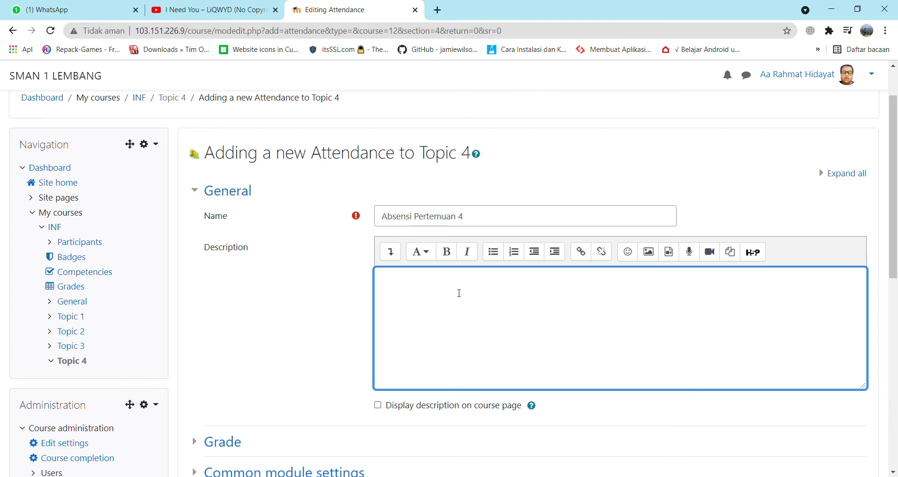
{"action": "scroll", "coordinate": [451, 279], "scroll_direction": "down", "scroll_amount": 1}
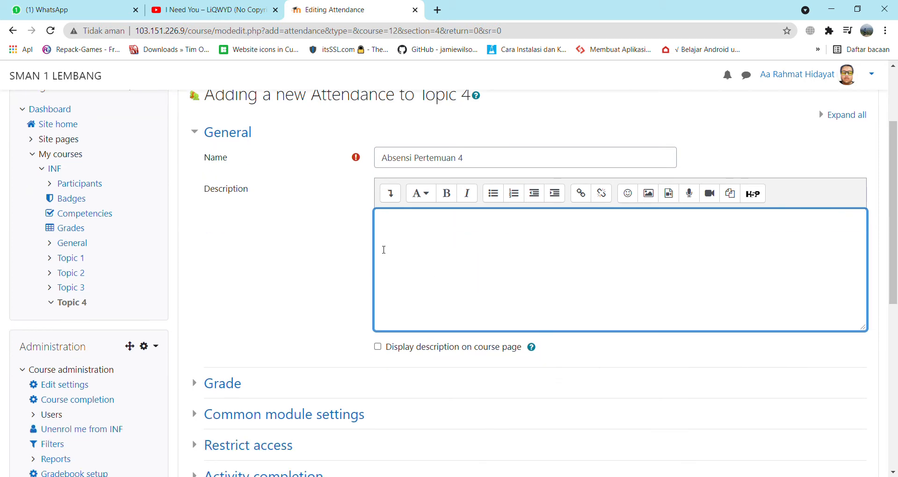
{"action": "scroll", "coordinate": [455, 282], "scroll_direction": "down", "scroll_amount": 2}
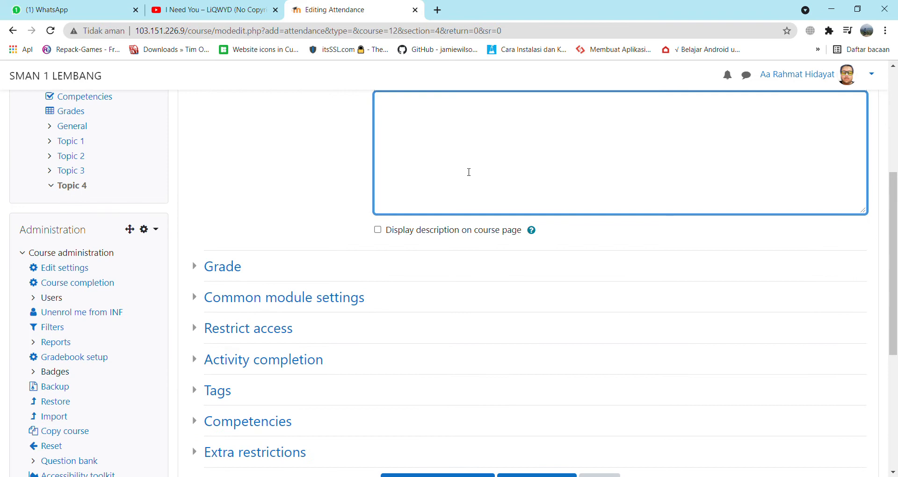
{"action": "scroll", "coordinate": [446, 266], "scroll_direction": "up", "scroll_amount": 1}
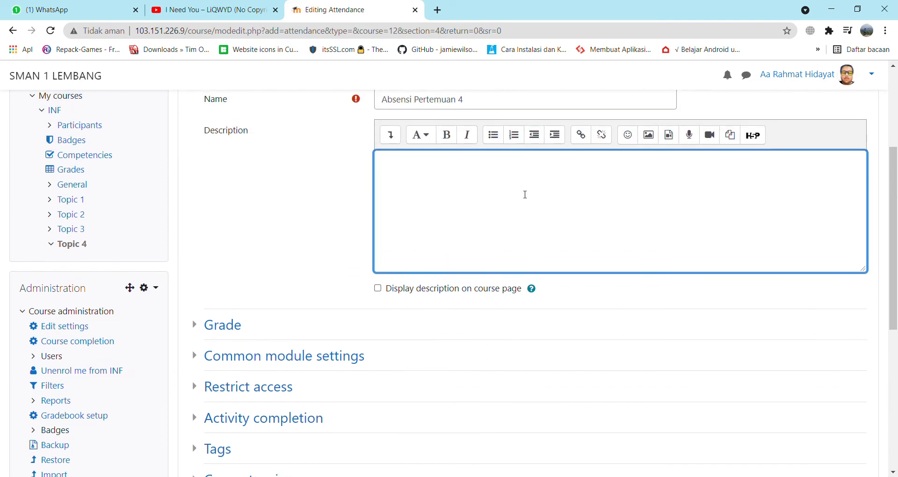
{"action": "scroll", "coordinate": [456, 212], "scroll_direction": "up", "scroll_amount": 1}
{"action": "scroll", "coordinate": [440, 241], "scroll_direction": "down", "scroll_amount": 2}
{"action": "scroll", "coordinate": [345, 254], "scroll_direction": "up", "scroll_amount": 2}
{"action": "scroll", "coordinate": [489, 248], "scroll_direction": "down", "scroll_amount": 3}
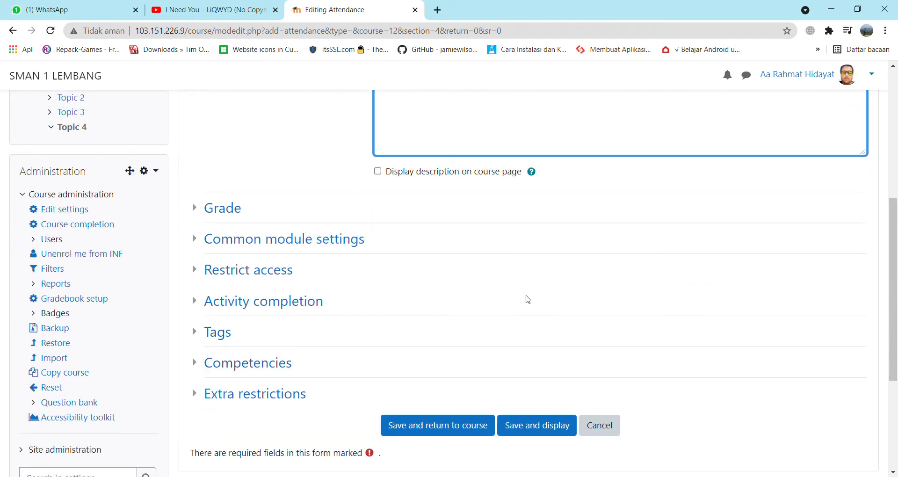
{"action": "scroll", "coordinate": [427, 297], "scroll_direction": "up", "scroll_amount": 4}
Step: Have "Absensi Pertemuan 4" show as complete when conditions are met, requiring a grade, and save it, returning to the course
{"action": "scroll", "coordinate": [397, 253], "scroll_direction": "down", "scroll_amount": 6}
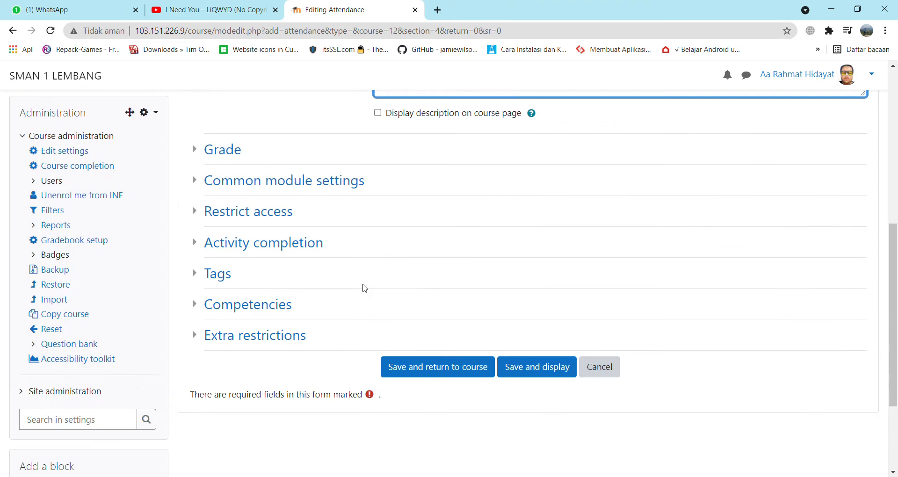
{"action": "left_click", "coordinate": [195, 243]}
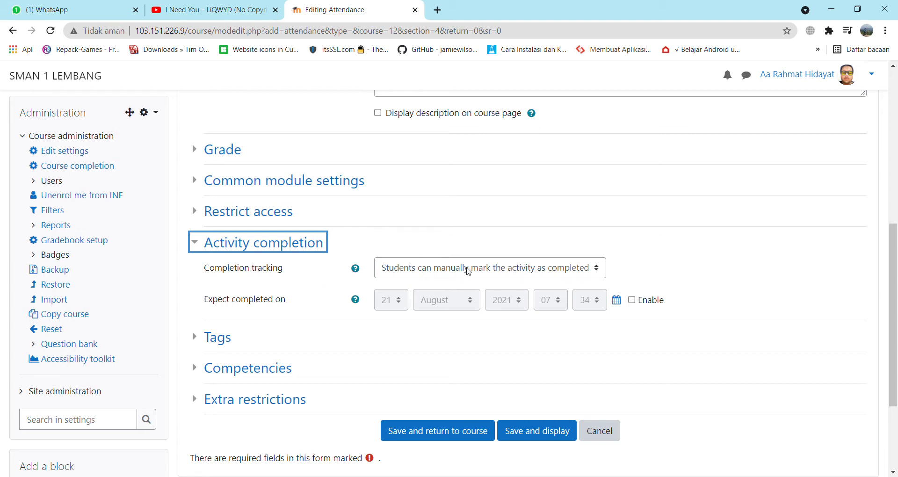
{"action": "left_click", "coordinate": [463, 275]}
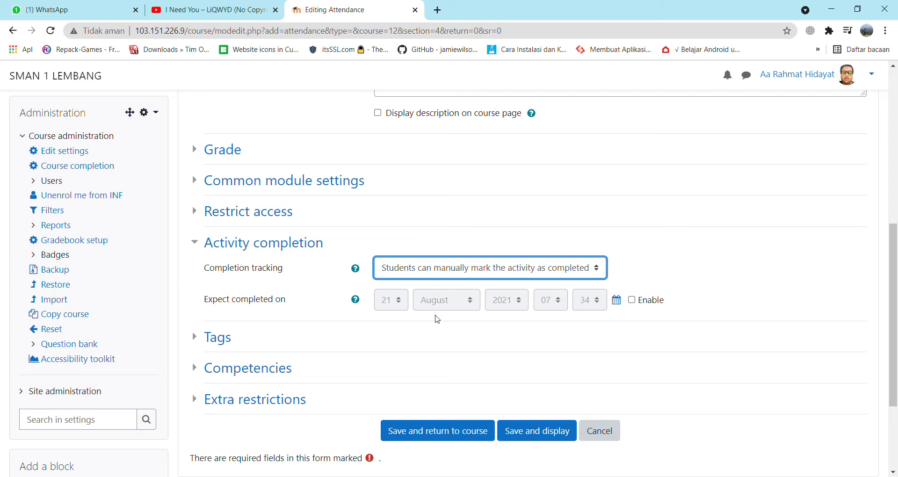
{"action": "key", "text": "Down"}
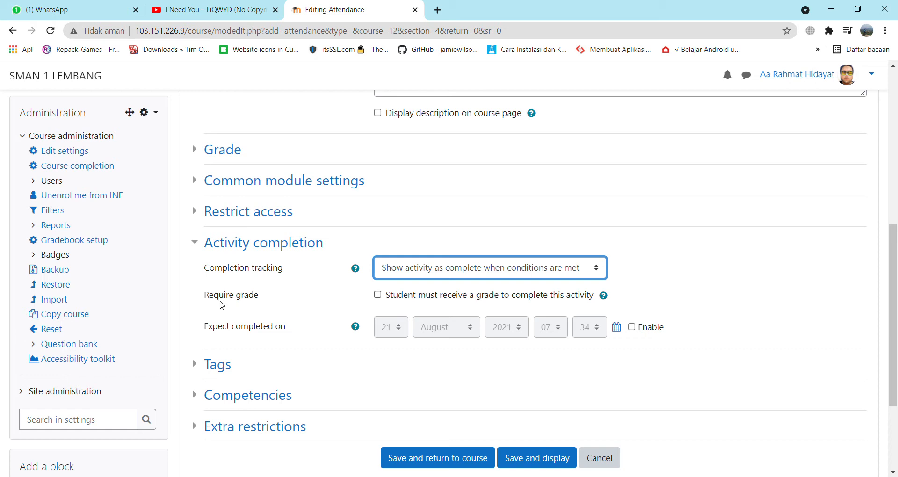
{"action": "left_click", "coordinate": [378, 296]}
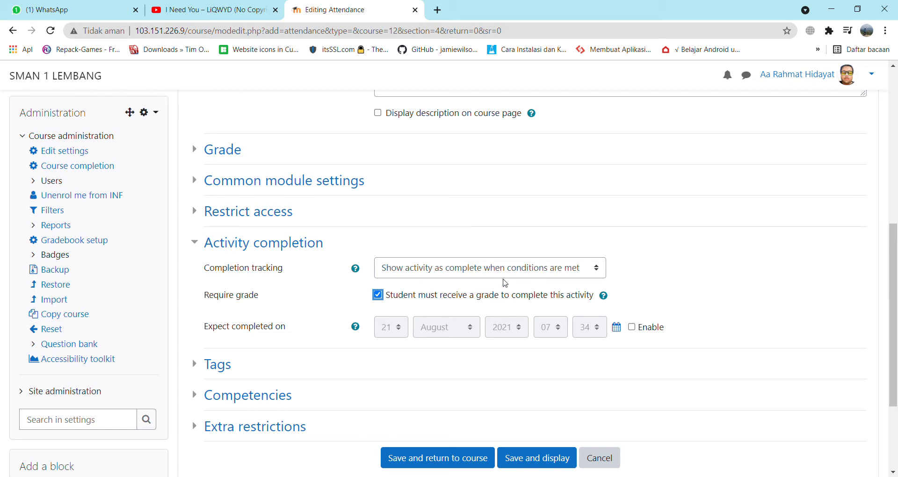
{"action": "scroll", "coordinate": [587, 284], "scroll_direction": "down", "scroll_amount": 1}
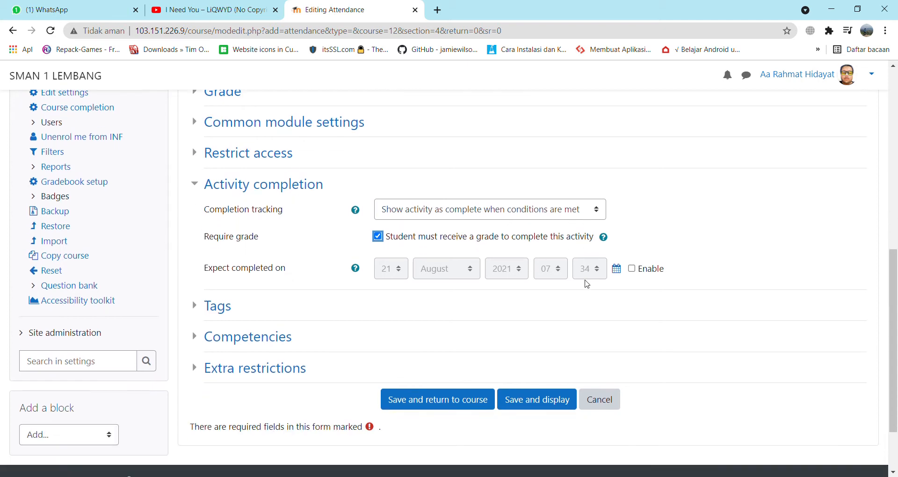
{"action": "left_click", "coordinate": [450, 406]}
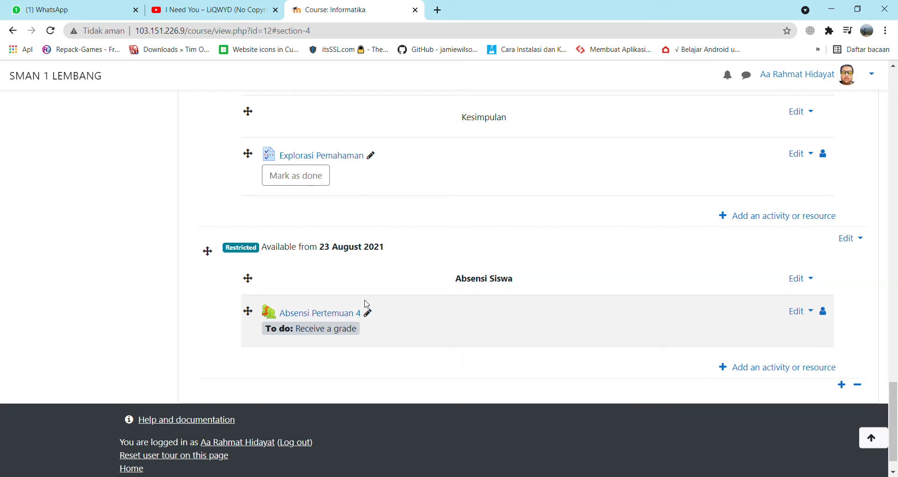
Step: Open the "Absensi Pertemuan 4" activity and bring up its status set for editing
{"action": "left_click", "coordinate": [346, 316]}
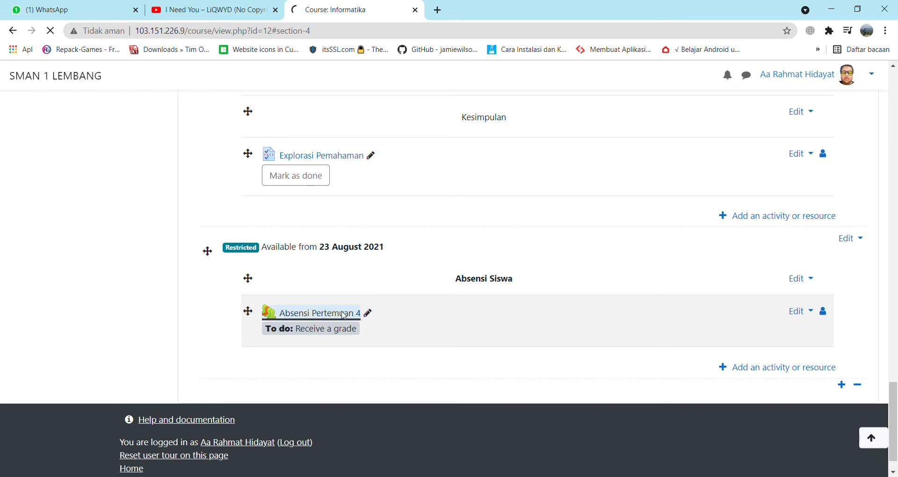
{"action": "scroll", "coordinate": [374, 306], "scroll_direction": "down", "scroll_amount": 1}
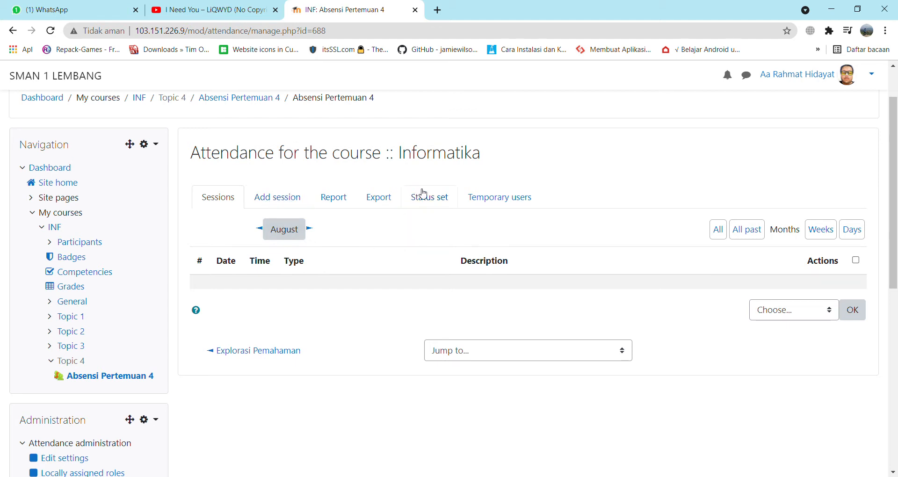
{"action": "left_click", "coordinate": [442, 205]}
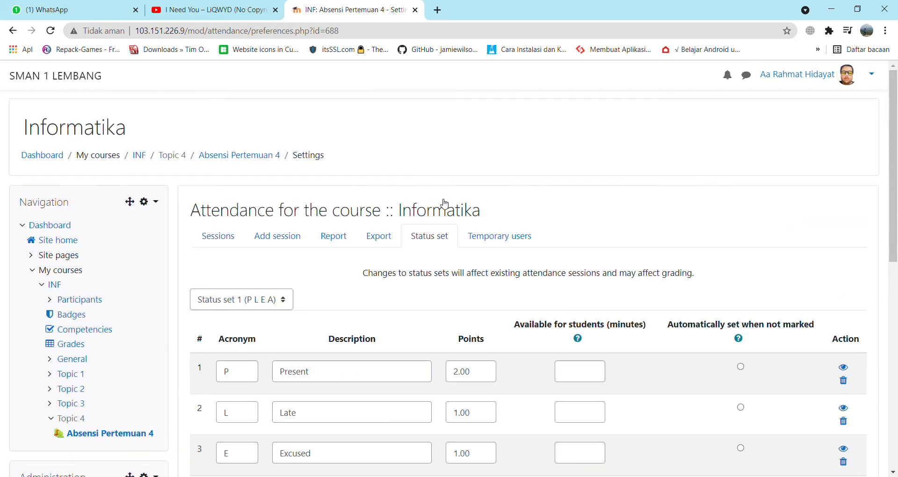
{"action": "scroll", "coordinate": [443, 204], "scroll_direction": "down", "scroll_amount": 2}
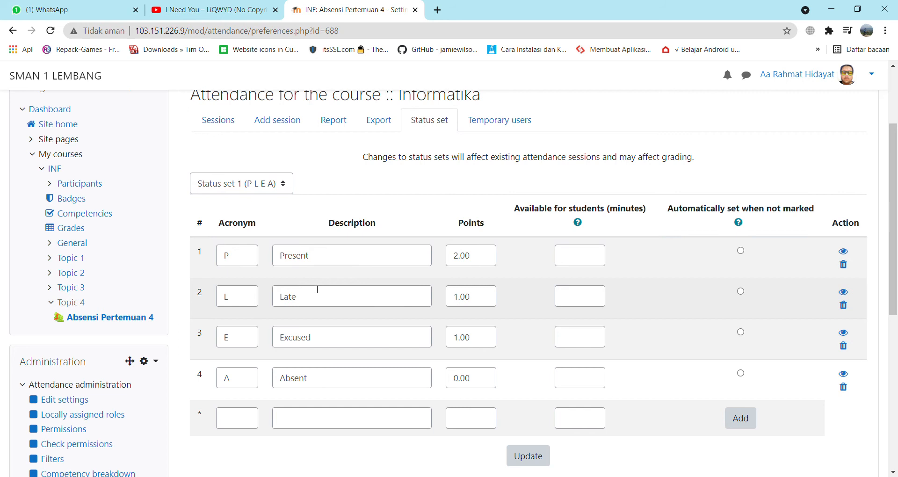
Step: Change the first attendance status to acronym "H" with the description "Hadir"
{"action": "double_click", "coordinate": [241, 261]}
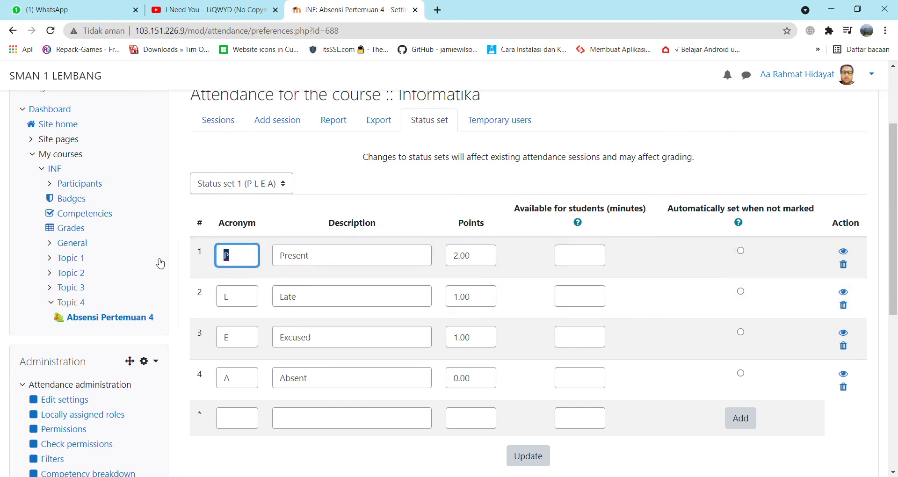
{"action": "left_click", "coordinate": [277, 184]}
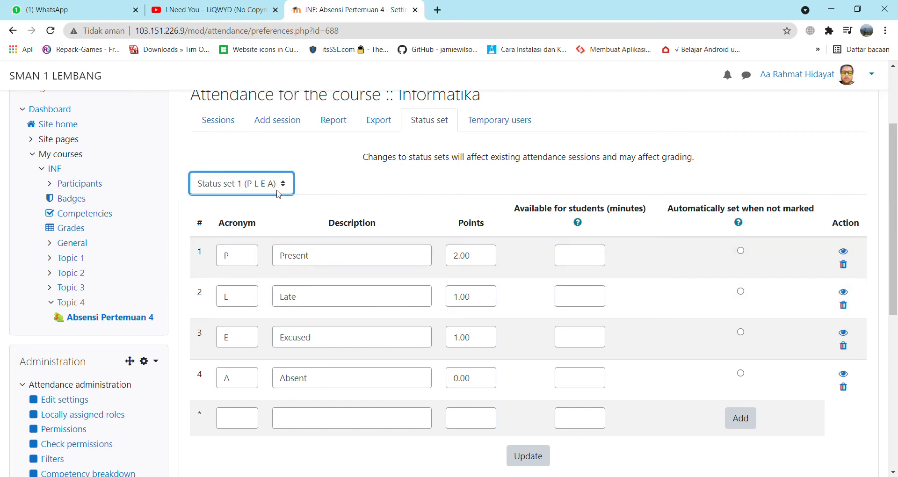
{"action": "left_click", "coordinate": [312, 176]}
{"action": "left_click_drag", "start_coordinate": [241, 265], "coordinate": [123, 266]}
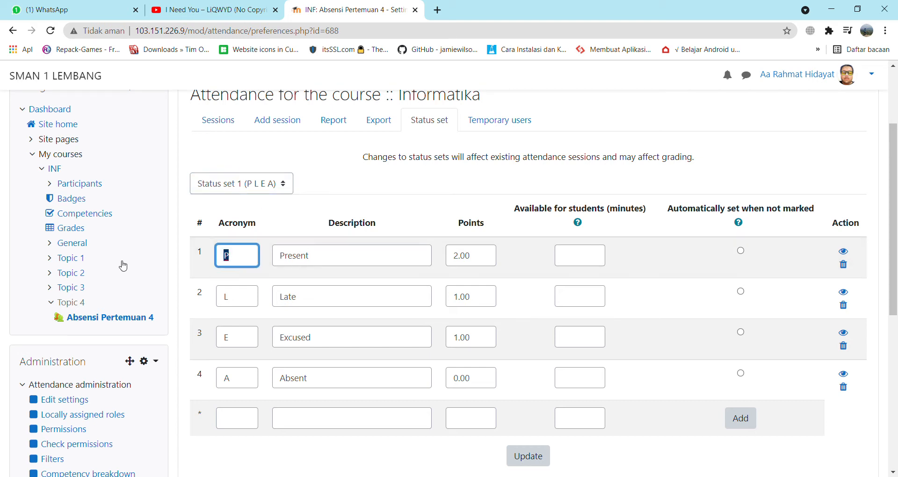
{"action": "type", "text": "H"}
{"action": "key", "text": "Tab"}
{"action": "type", "text": "H"}
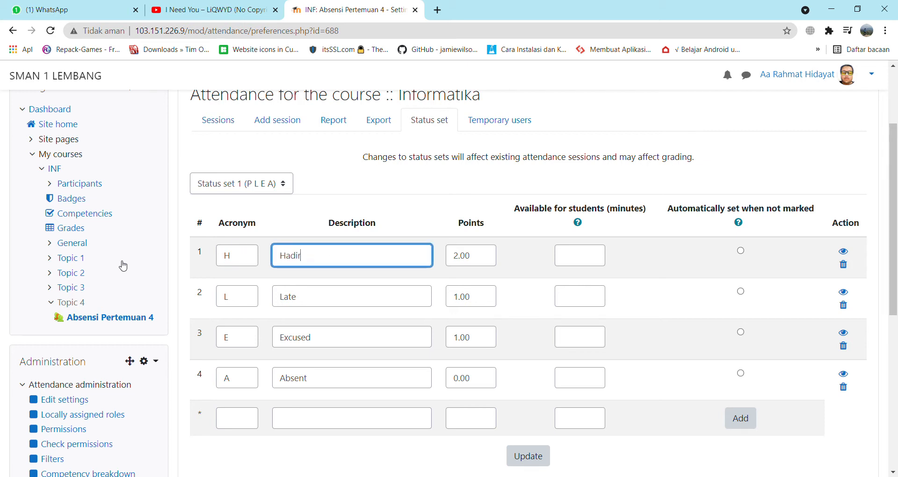
Step: Change the second attendance status to acronym "T" with the description "Terlambat"
{"action": "left_click_drag", "start_coordinate": [240, 296], "coordinate": [138, 302]}
{"action": "type", "text": "T"}
{"action": "key", "text": "Tab"}
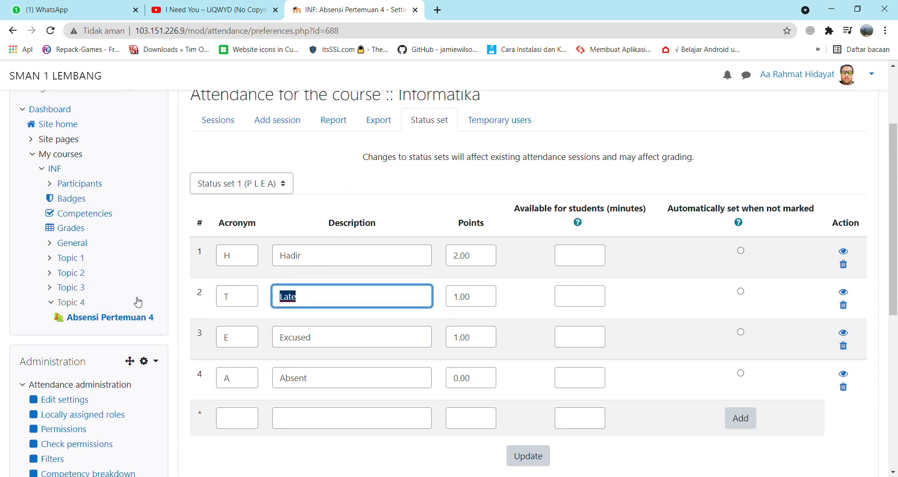
{"action": "type", "text": "Terlambat"}
Step: Change the third attendance status to acronym "I" with the description "Ijin/Sakit"
{"action": "double_click", "coordinate": [237, 338]}
{"action": "key", "text": "BackSpace"}
{"action": "type", "text": "I"}
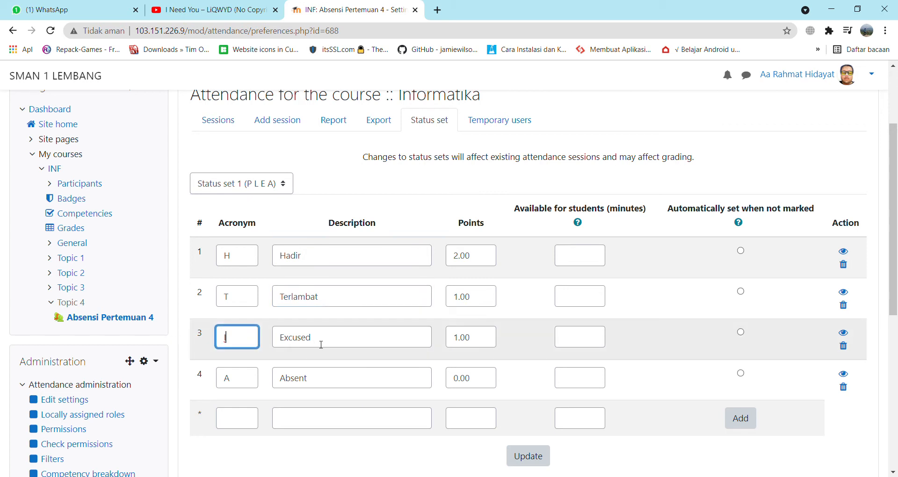
{"action": "key", "text": "Tab"}
{"action": "type", "text": "Iji"}
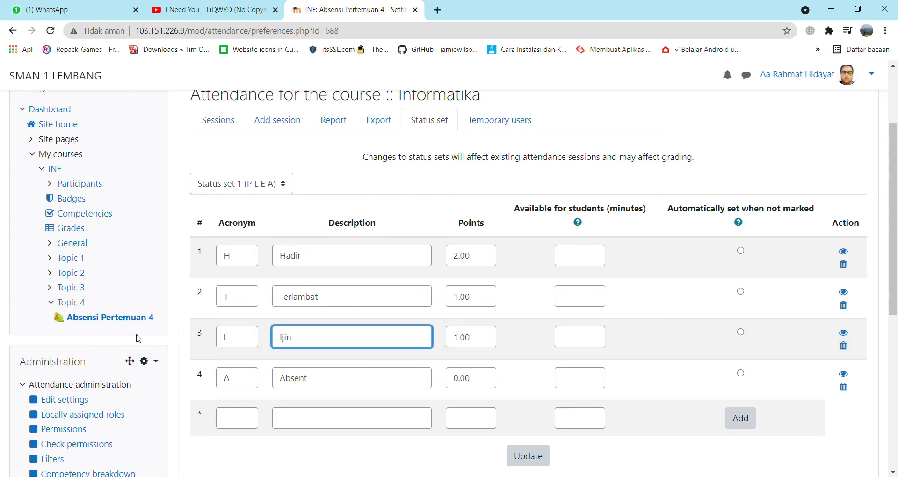
{"action": "type", "text": "n/Sakit"}
Step: Change the description of the fourth attendance status to "Alpha", keeping its acronym and the points of all statuses
{"action": "double_click", "coordinate": [294, 378]}
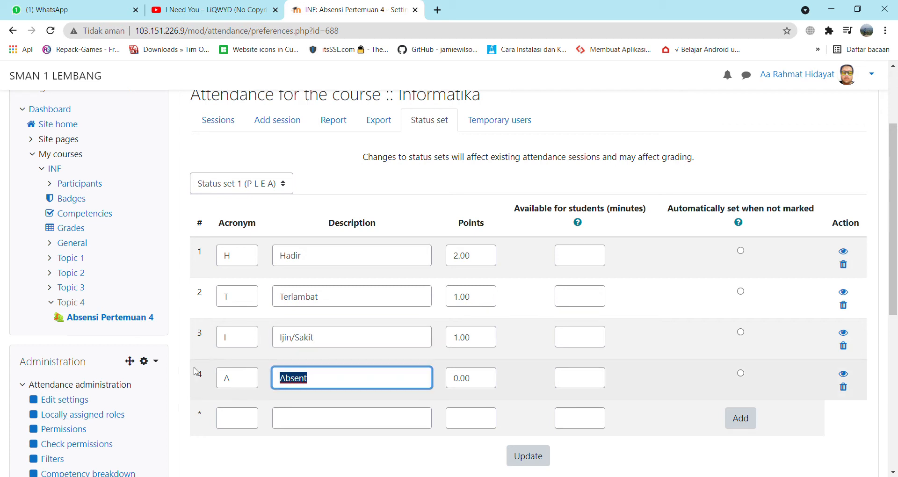
{"action": "type", "text": "Alpha"}
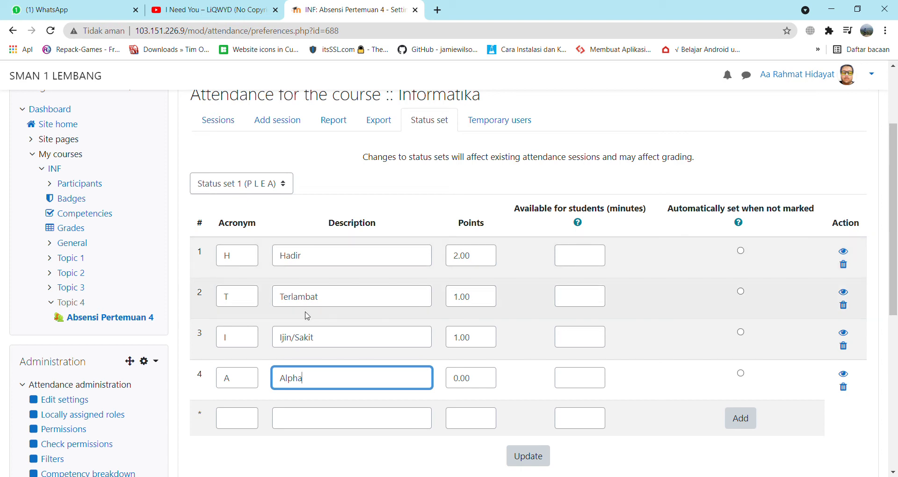
{"action": "left_click", "coordinate": [481, 302]}
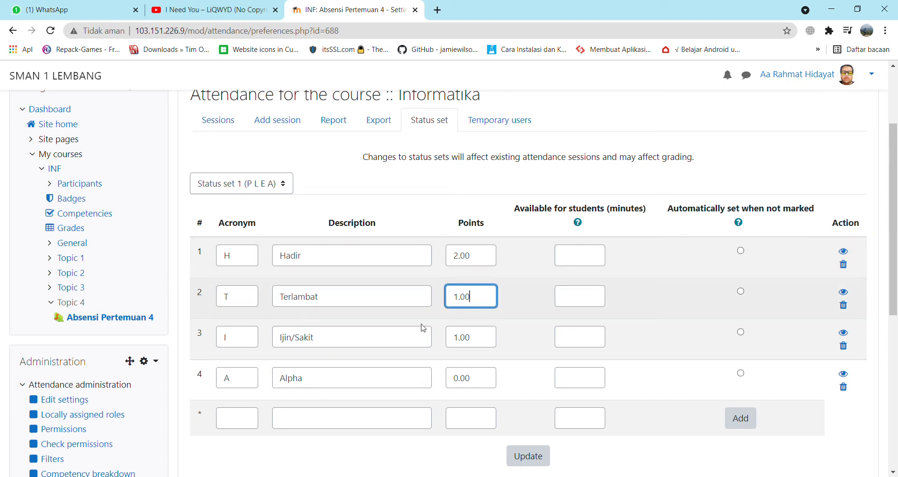
{"action": "left_click", "coordinate": [482, 340]}
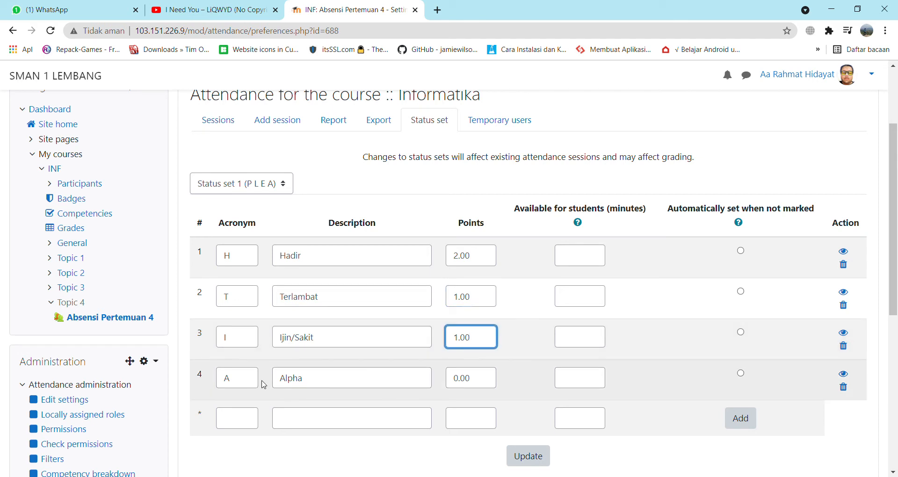
{"action": "left_click", "coordinate": [477, 380]}
{"action": "scroll", "coordinate": [477, 376], "scroll_direction": "down", "scroll_amount": 1}
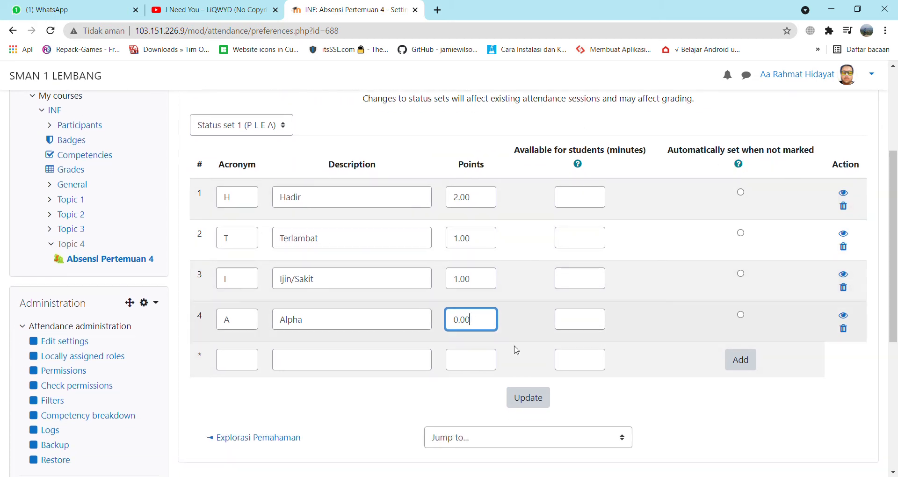
Step: Make "Alpha" the status set automatically when attendance is not marked, and update the status set
{"action": "left_click", "coordinate": [742, 315]}
{"action": "scroll", "coordinate": [744, 318], "scroll_direction": "down", "scroll_amount": 3}
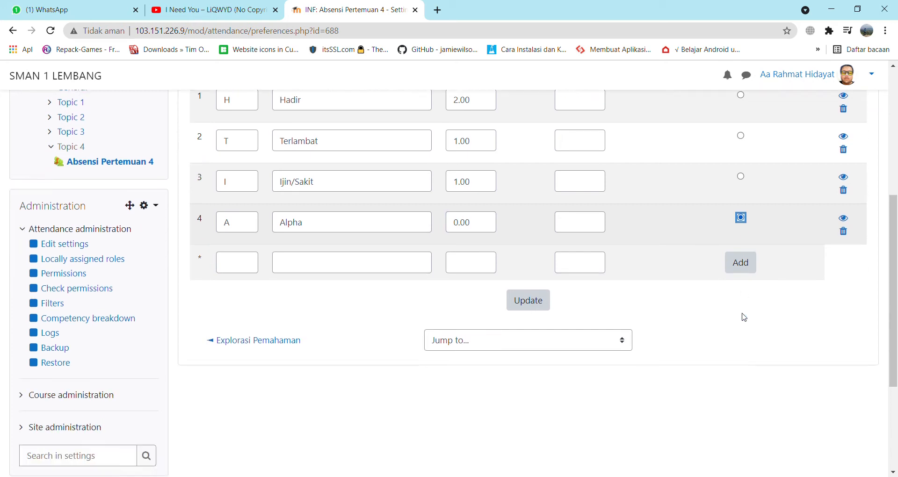
{"action": "scroll", "coordinate": [744, 317], "scroll_direction": "up", "scroll_amount": 1}
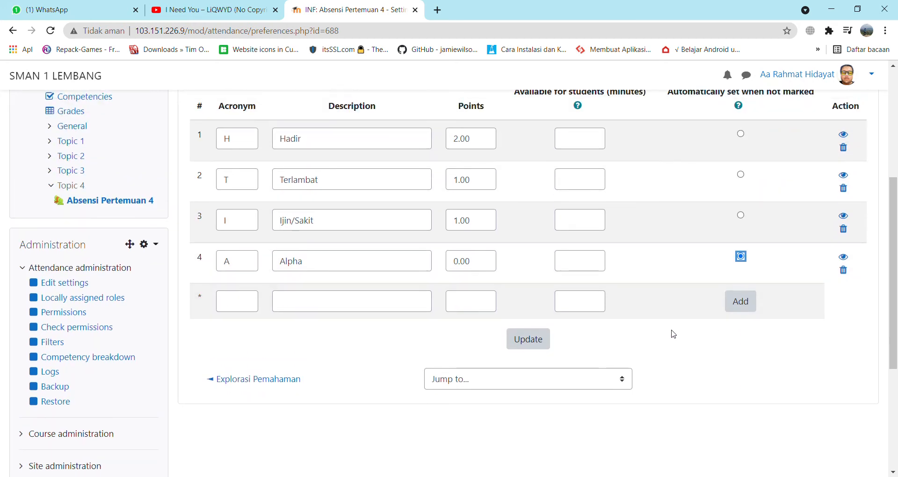
{"action": "scroll", "coordinate": [671, 332], "scroll_direction": "up", "scroll_amount": 2}
{"action": "left_click", "coordinate": [529, 398]}
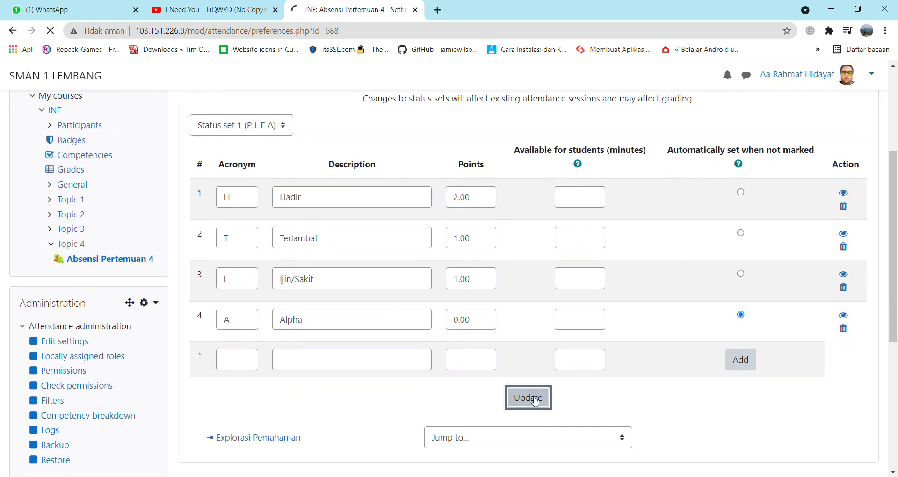
{"action": "scroll", "coordinate": [535, 402], "scroll_direction": "down", "scroll_amount": 4}
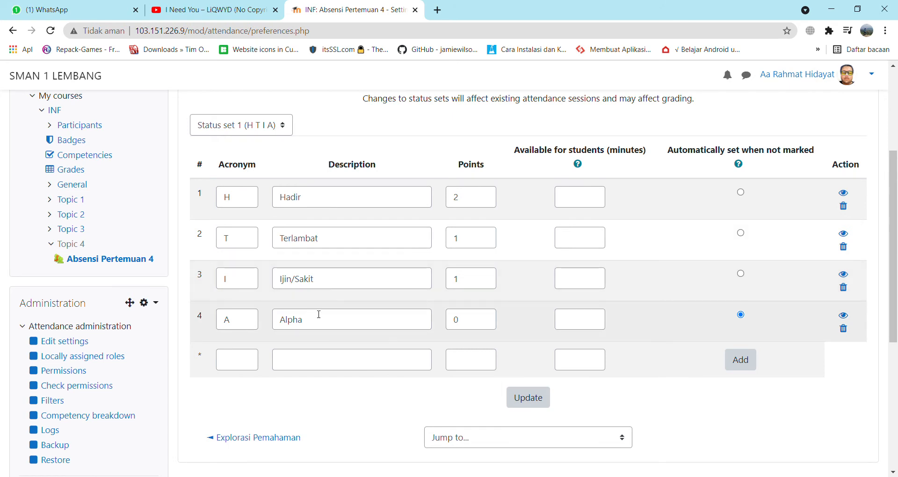
{"action": "scroll", "coordinate": [316, 314], "scroll_direction": "up", "scroll_amount": 4}
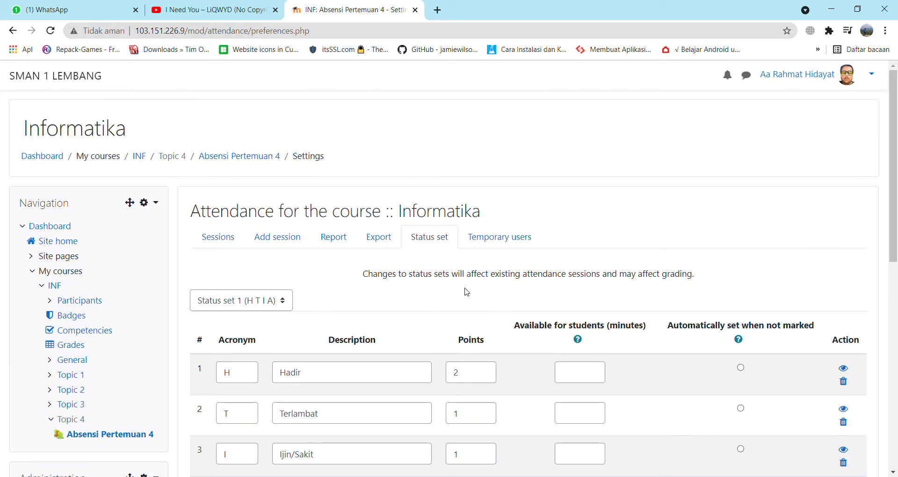
Step: Start a new attendance session dated 23 August 2021, running from 08:30 to 09:55
{"action": "left_click", "coordinate": [231, 239]}
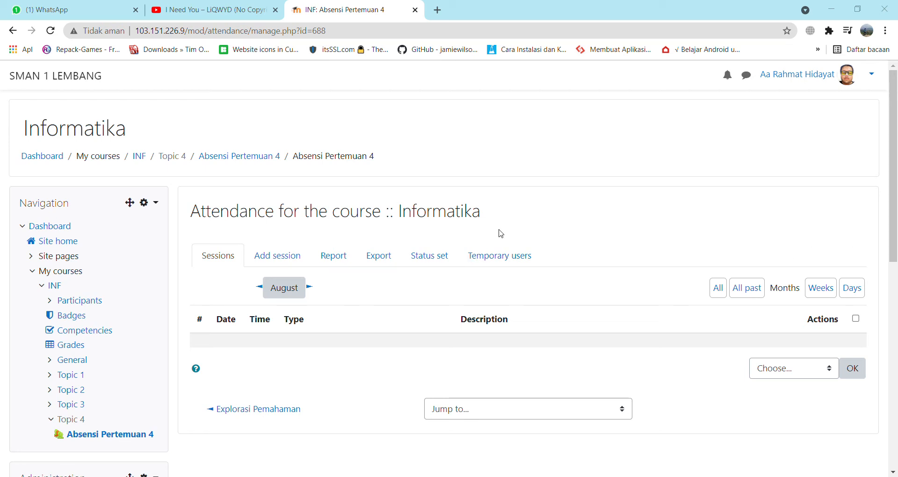
{"action": "left_click", "coordinate": [283, 264]}
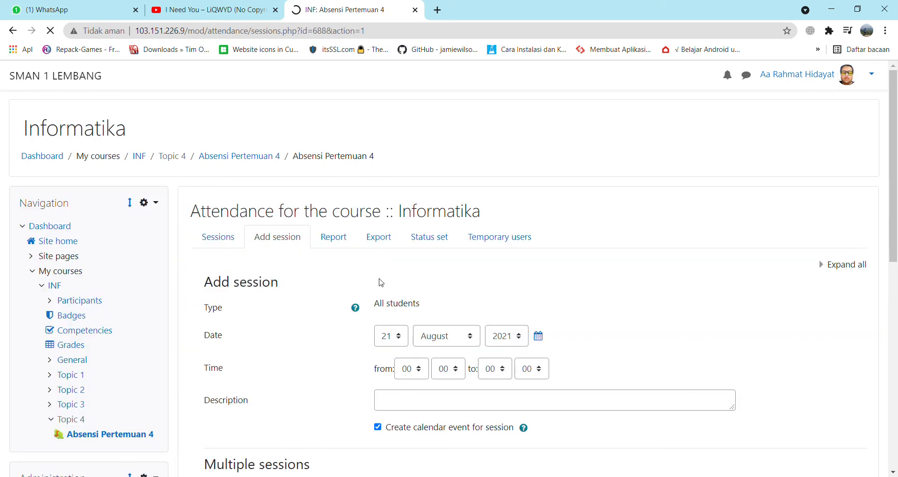
{"action": "scroll", "coordinate": [397, 258], "scroll_direction": "down", "scroll_amount": 2}
{"action": "left_click", "coordinate": [396, 220]}
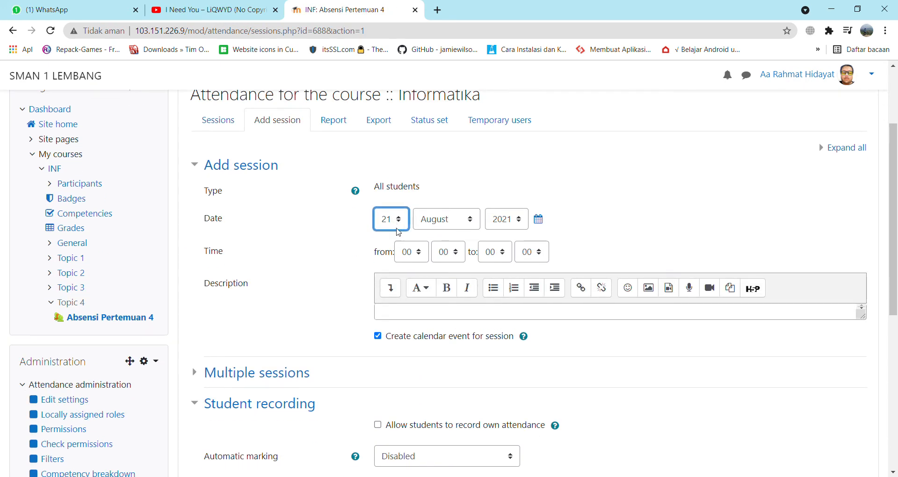
{"action": "key", "text": "Down"}
{"action": "key", "text": "Down"}
{"action": "left_click", "coordinate": [416, 256]}
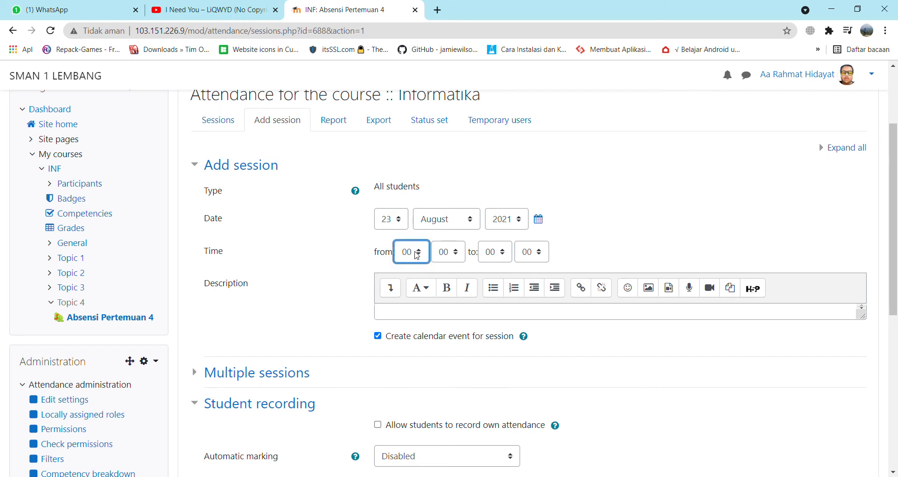
{"action": "key", "text": "Tab"}
{"action": "key", "text": "Tab"}
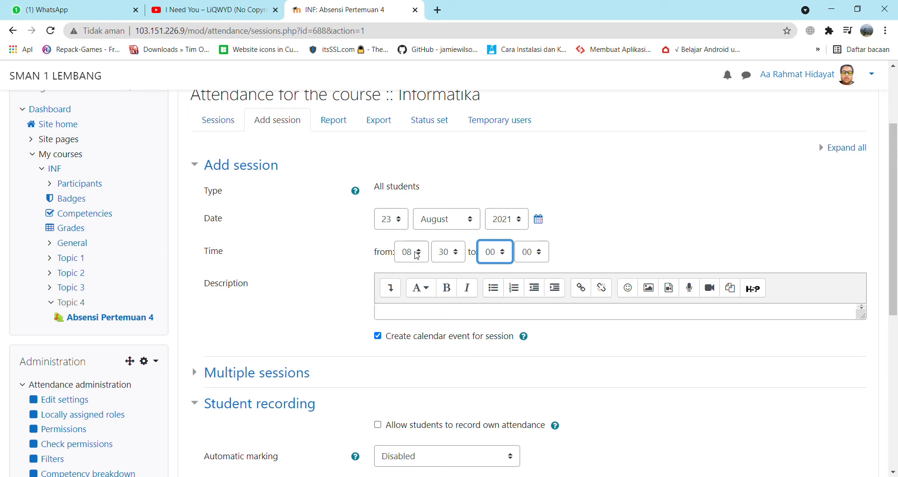
{"action": "key", "text": "Tab"}
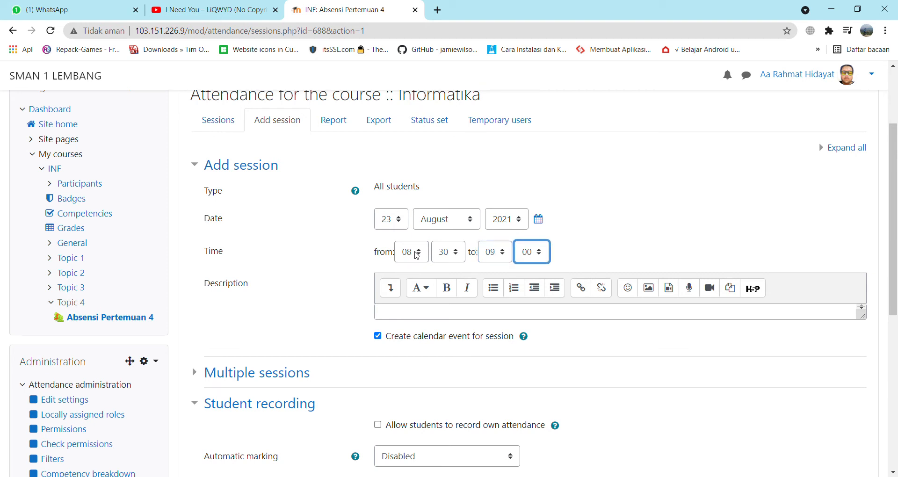
Step: Enter "Absensi E-9" as the session description in a large heading and make the description box taller
{"action": "left_click", "coordinate": [398, 312]}
{"action": "type", "text": "Ab"}
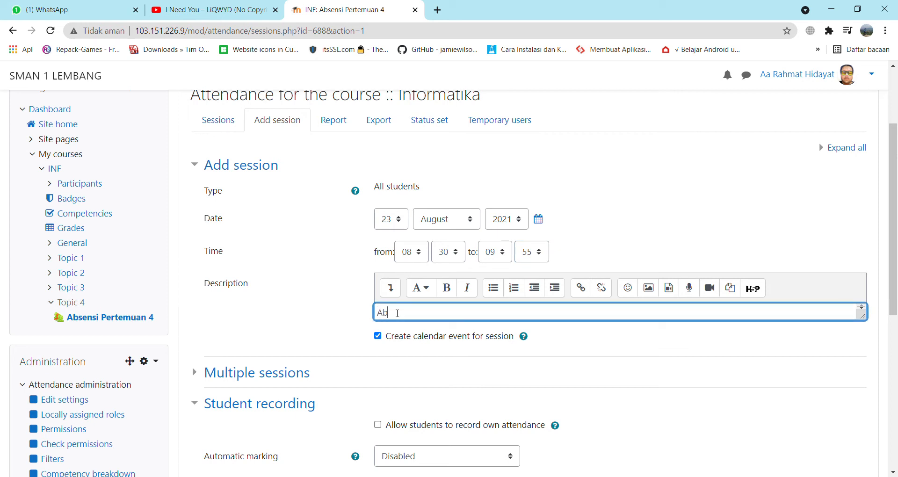
{"action": "type", "text": "sensi E-9"}
{"action": "left_click_drag", "start_coordinate": [429, 313], "coordinate": [378, 312]}
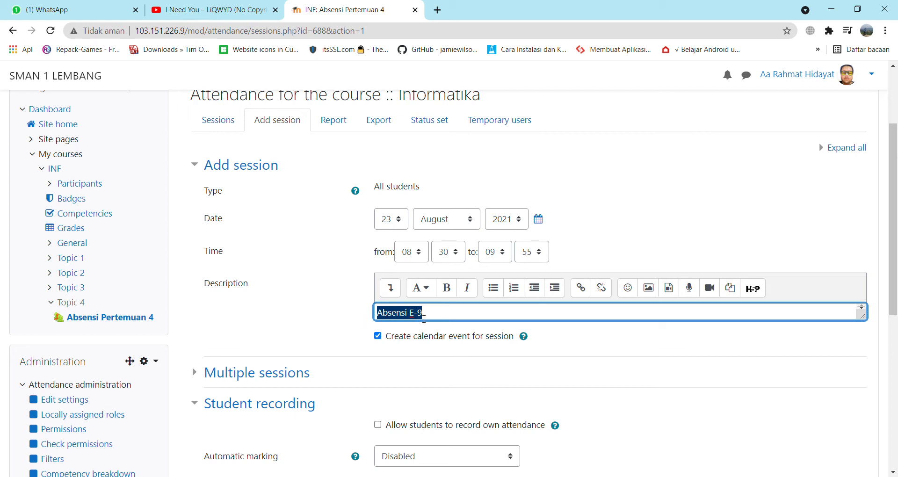
{"action": "left_click", "coordinate": [421, 288]}
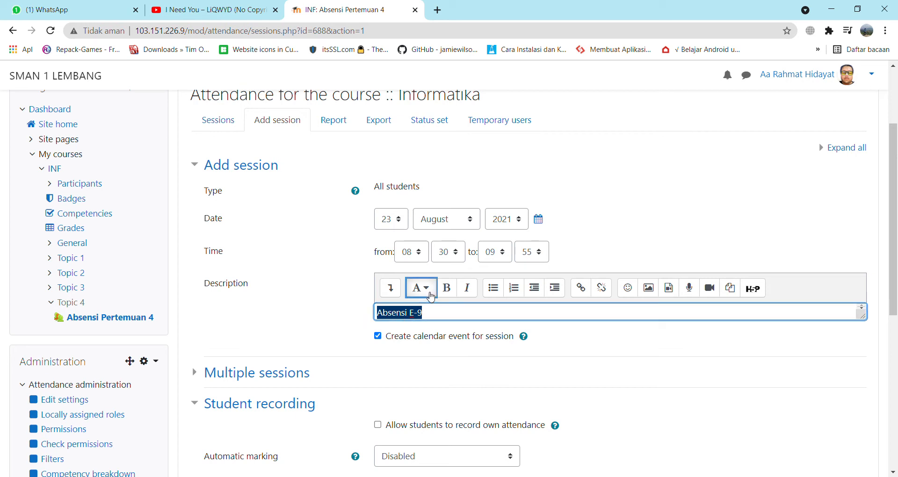
{"action": "left_click", "coordinate": [427, 320]}
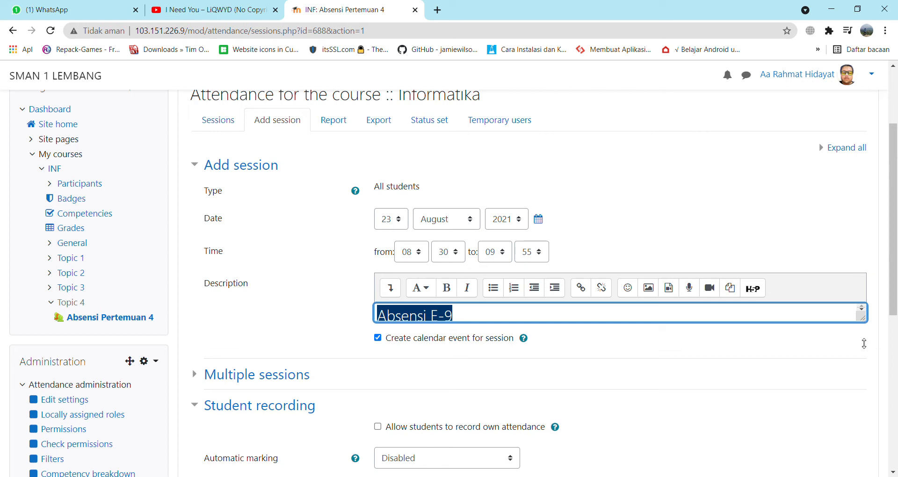
{"action": "left_click_drag", "start_coordinate": [863, 317], "coordinate": [862, 379]}
{"action": "left_click", "coordinate": [474, 326]}
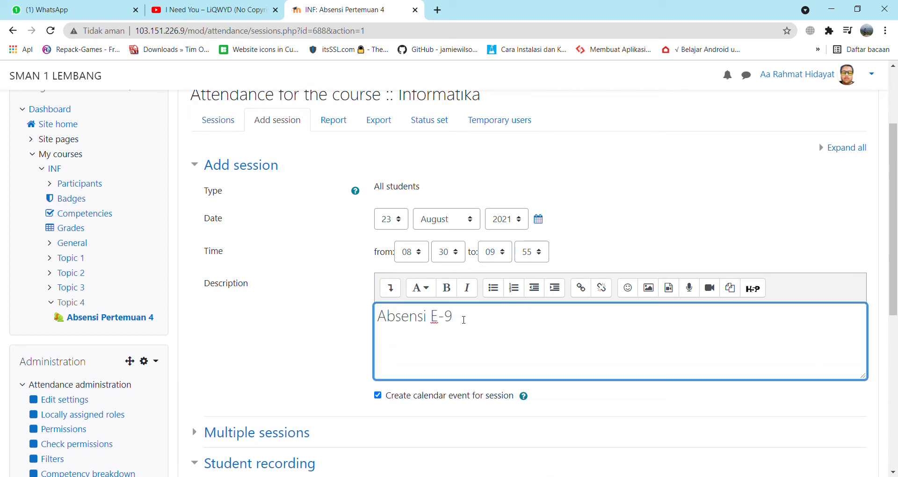
Step: Reformat the "Absensi E-9" description text as a medium heading
{"action": "left_click_drag", "start_coordinate": [464, 320], "coordinate": [350, 316]}
{"action": "left_click", "coordinate": [433, 293]}
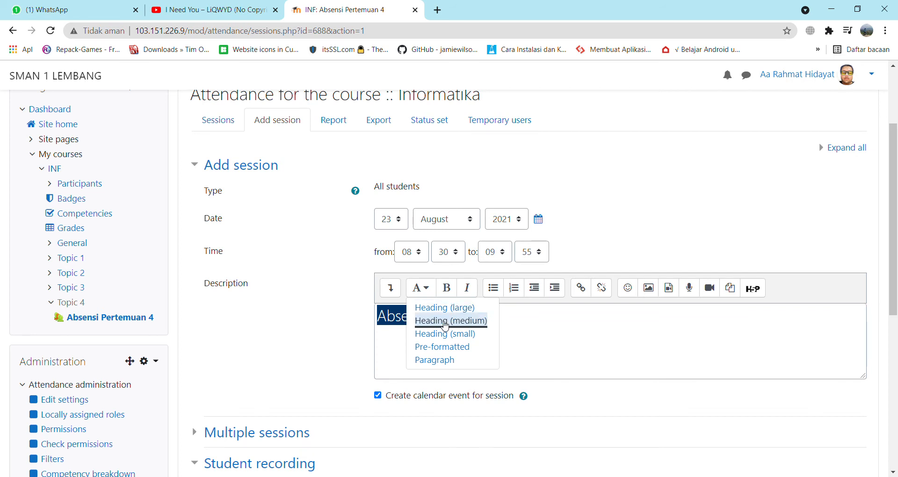
{"action": "left_click", "coordinate": [445, 321]}
{"action": "left_click", "coordinate": [469, 324]}
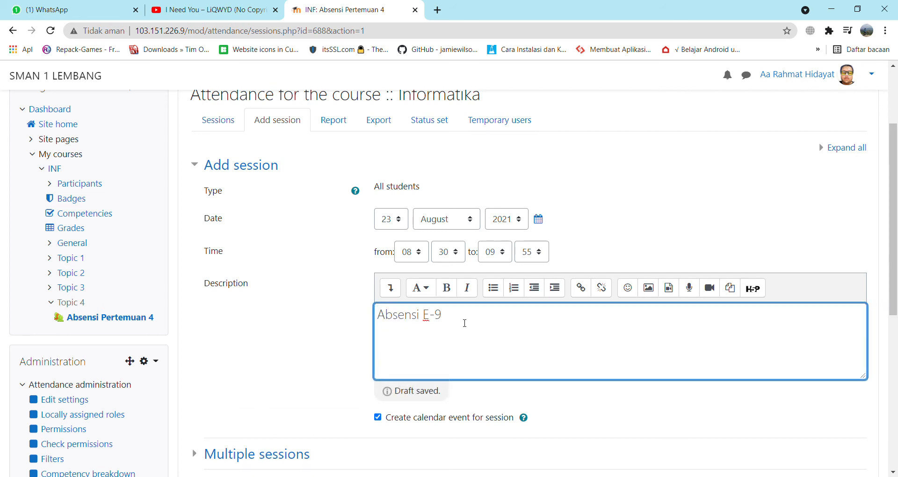
Step: Allow students to record their own attendance with automatic marking set to Yes, and add the E-9 session
{"action": "scroll", "coordinate": [463, 318], "scroll_direction": "down", "scroll_amount": 3}
{"action": "scroll", "coordinate": [484, 249], "scroll_direction": "down", "scroll_amount": 1}
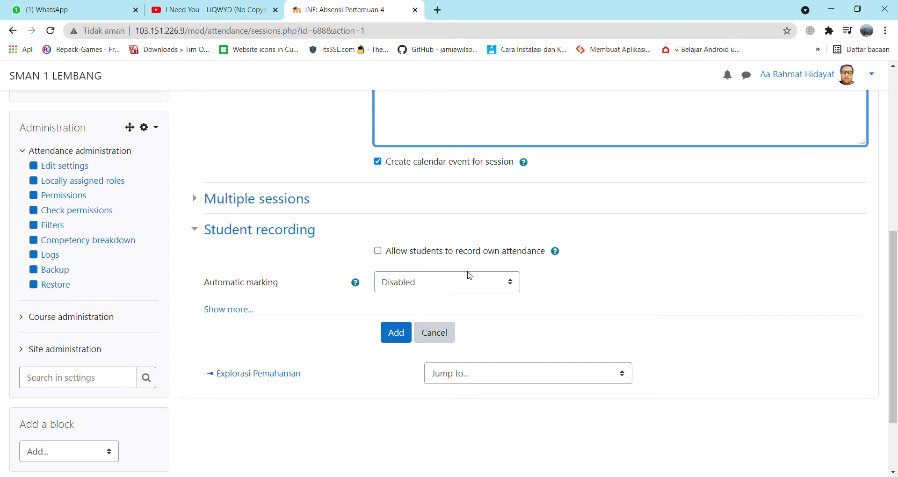
{"action": "left_click", "coordinate": [378, 252]}
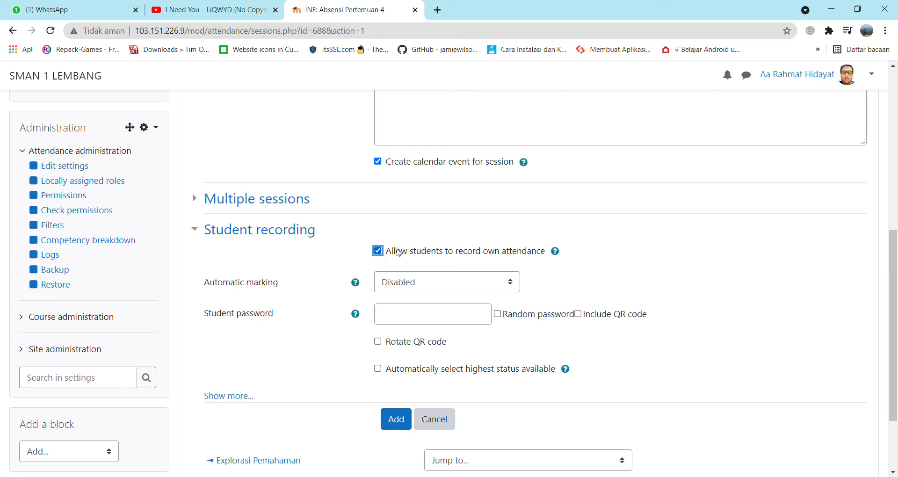
{"action": "left_click", "coordinate": [475, 285]}
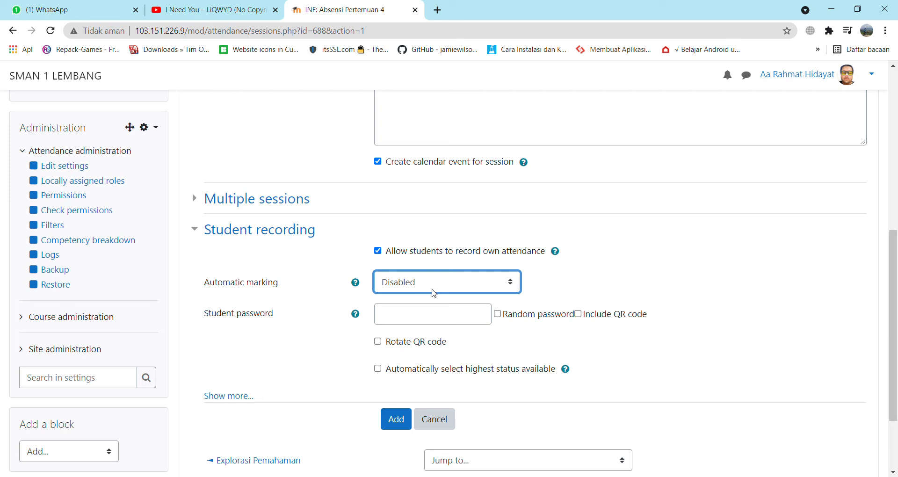
{"action": "left_click", "coordinate": [423, 317]}
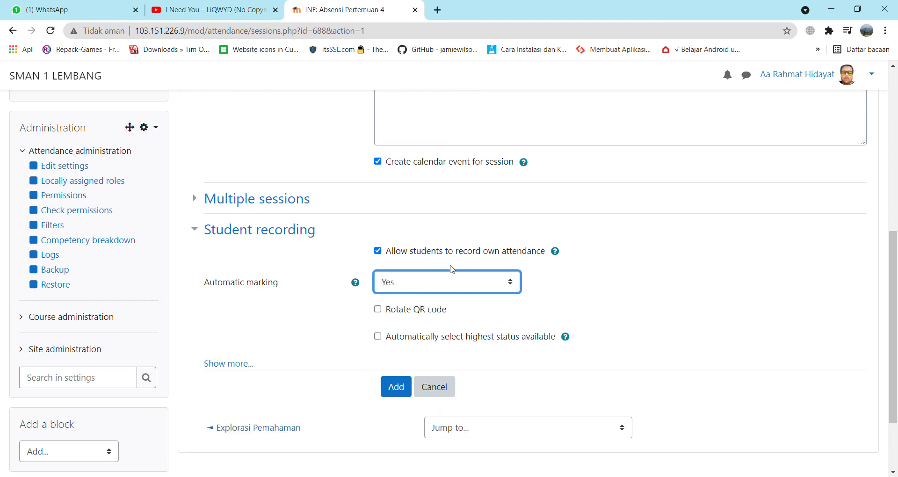
{"action": "scroll", "coordinate": [453, 267], "scroll_direction": "up", "scroll_amount": 10}
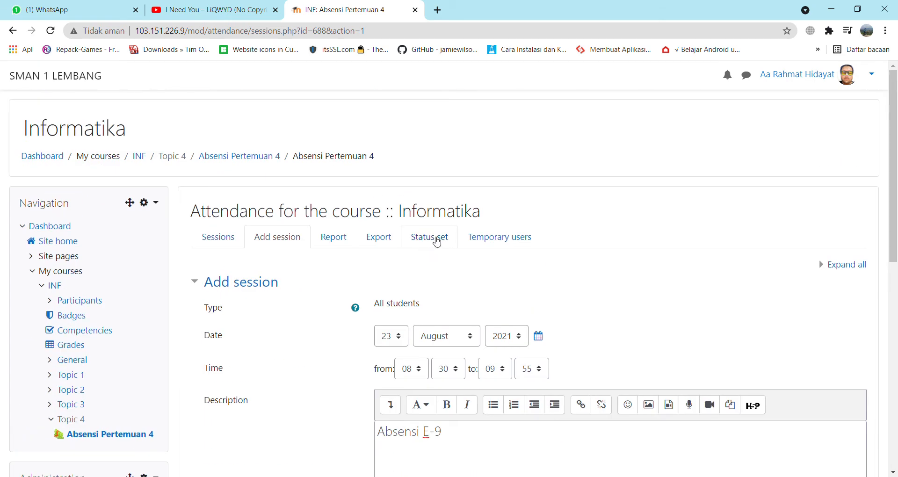
{"action": "scroll", "coordinate": [434, 244], "scroll_direction": "down", "scroll_amount": 7}
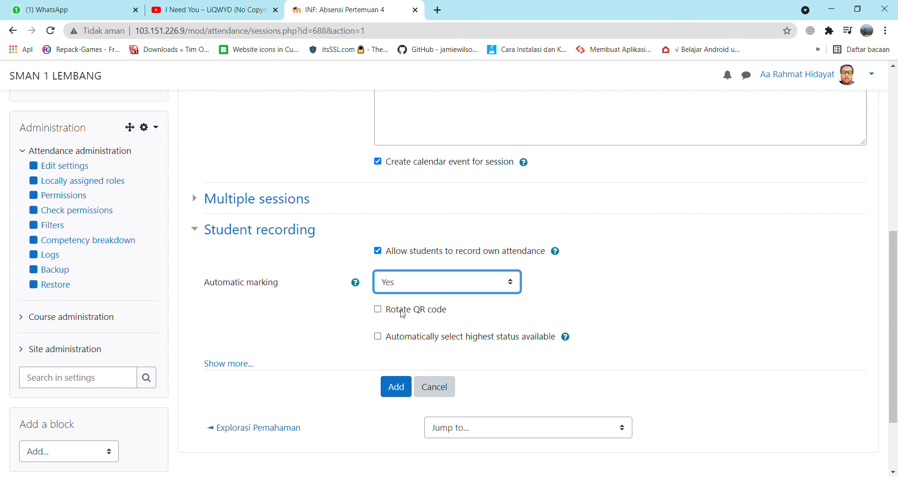
{"action": "scroll", "coordinate": [569, 279], "scroll_direction": "down", "scroll_amount": 1}
{"action": "scroll", "coordinate": [569, 279], "scroll_direction": "down", "scroll_amount": 2}
{"action": "left_click", "coordinate": [397, 293]}
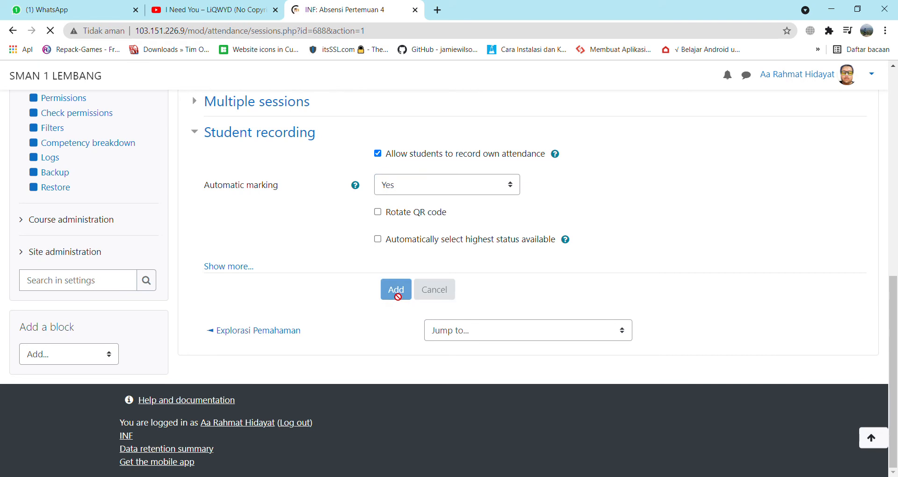
{"action": "scroll", "coordinate": [493, 238], "scroll_direction": "down", "scroll_amount": 3}
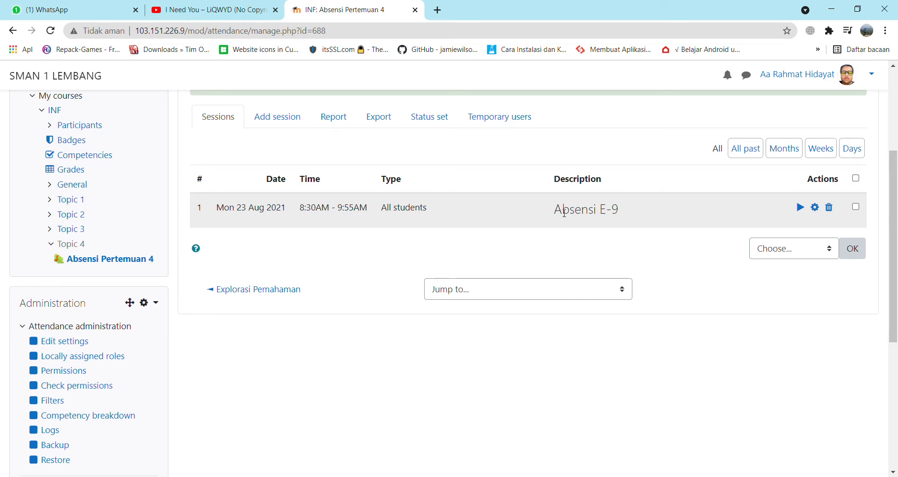
{"action": "left_click_drag", "start_coordinate": [560, 213], "coordinate": [630, 209]}
{"action": "left_click", "coordinate": [647, 183]}
{"action": "scroll", "coordinate": [375, 249], "scroll_direction": "up", "scroll_amount": 1}
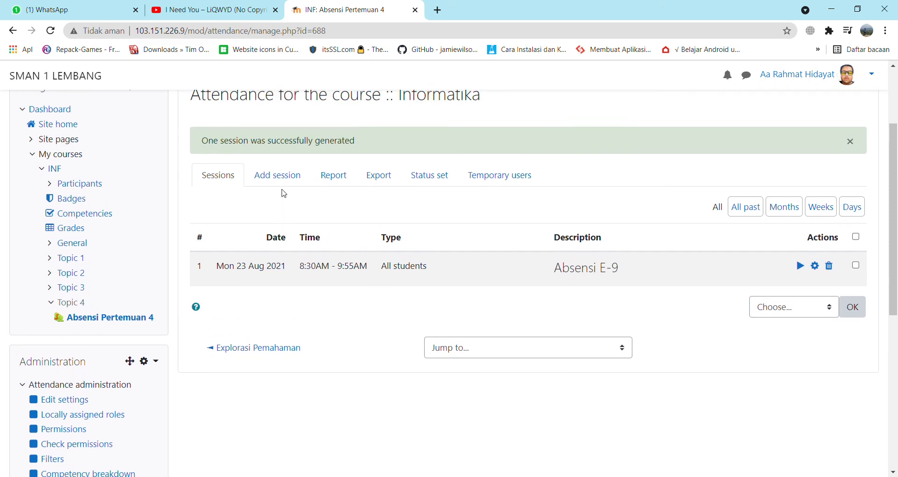
Step: Start a second attendance session dated 23 August 2021, running from 10:10 to 11:35
{"action": "left_click", "coordinate": [295, 183]}
{"action": "scroll", "coordinate": [406, 258], "scroll_direction": "down", "scroll_amount": 3}
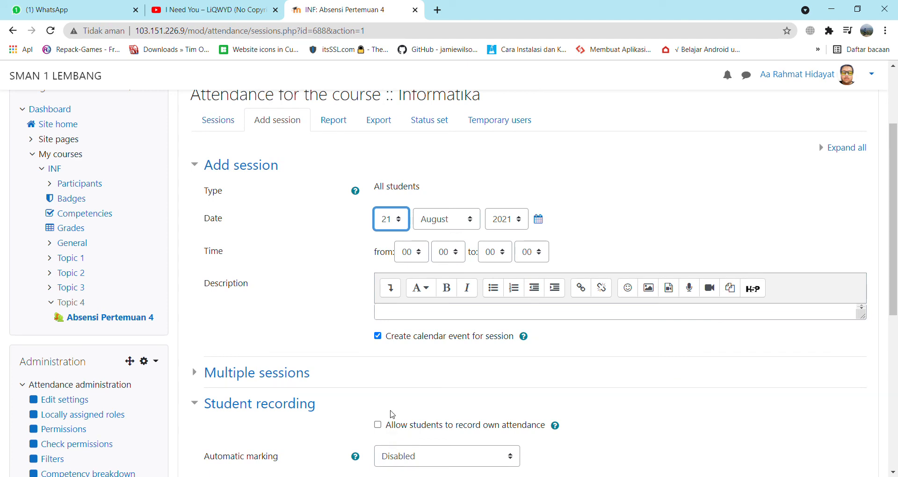
{"action": "key", "text": "Down"}
{"action": "key", "text": "Down"}
{"action": "left_click", "coordinate": [411, 252]}
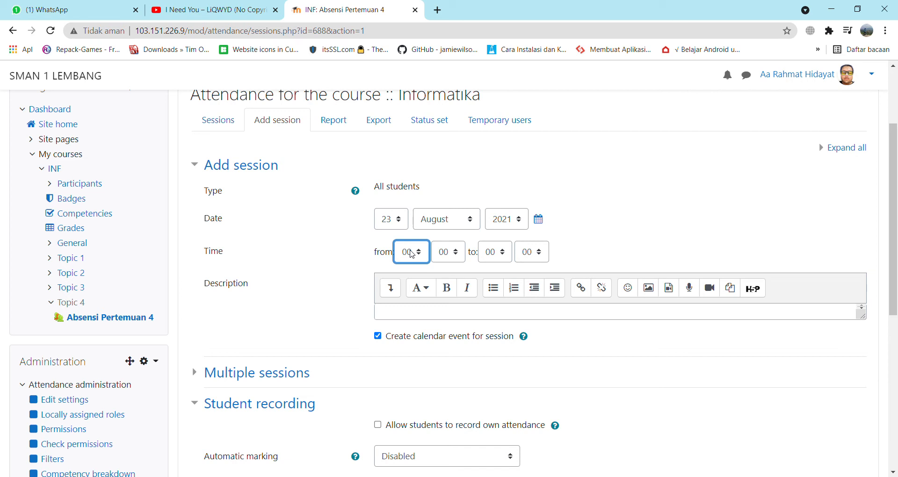
{"action": "key", "text": "Tab"}
{"action": "key", "text": "Tab"}
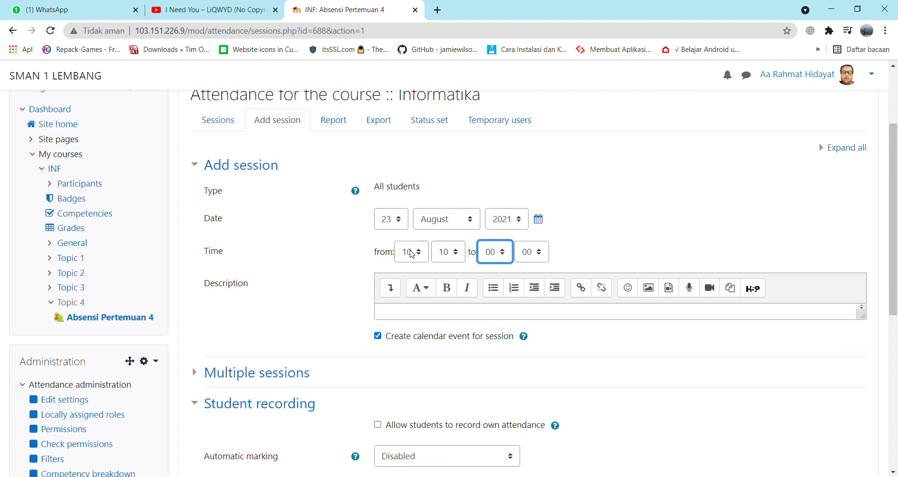
{"action": "key", "text": "Tab"}
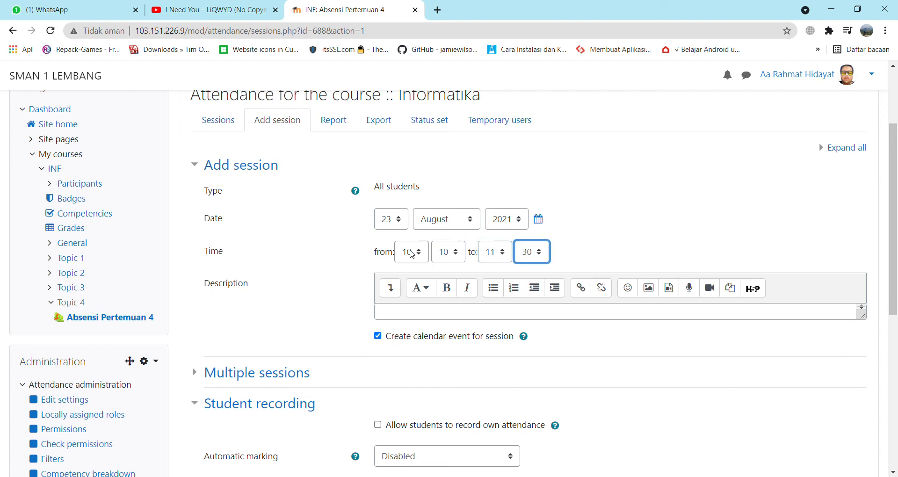
Step: Enter "Absensi E-7" as the second session's description and format it as a medium heading
{"action": "left_click", "coordinate": [422, 312]}
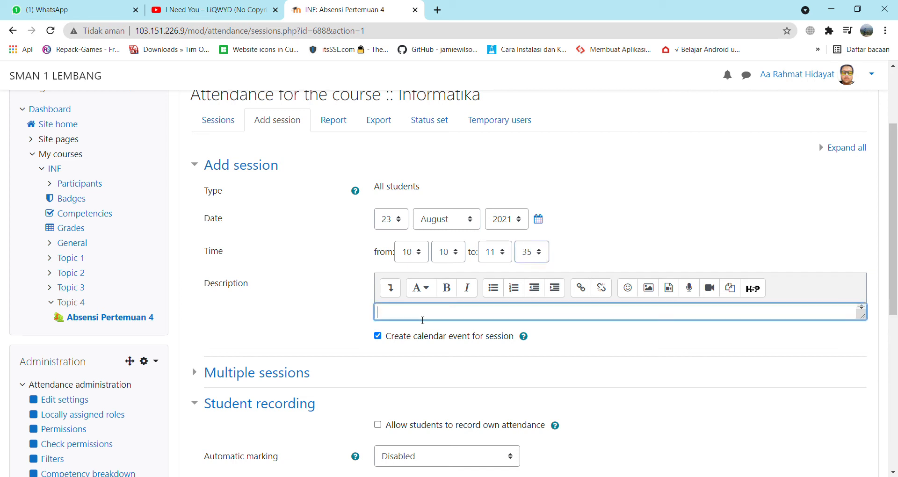
{"action": "type", "text": "Absensi"}
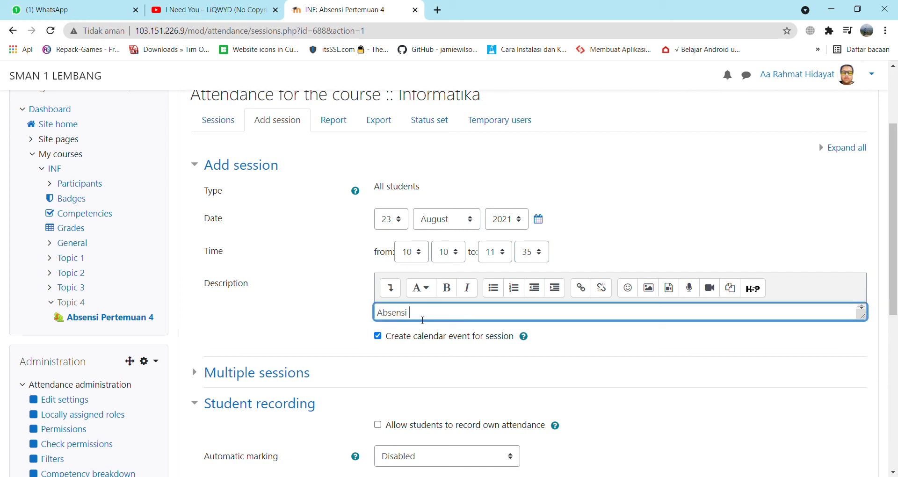
{"action": "type", "text": " E-7"}
{"action": "triple_click", "coordinate": [422, 317]}
{"action": "left_click", "coordinate": [421, 287]}
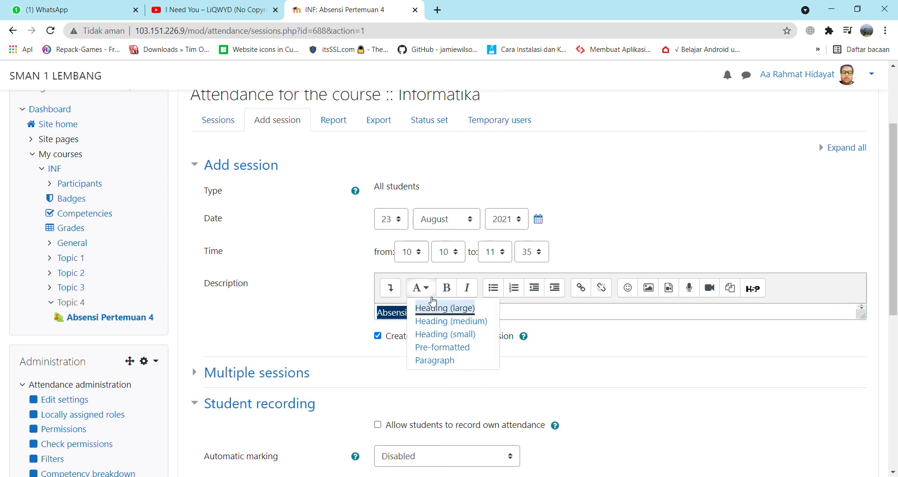
{"action": "left_click", "coordinate": [473, 326]}
Step: Enable students' own attendance recording and automatic marking "Yes" for the E-7 session, and add it
{"action": "scroll", "coordinate": [465, 344], "scroll_direction": "down", "scroll_amount": 3}
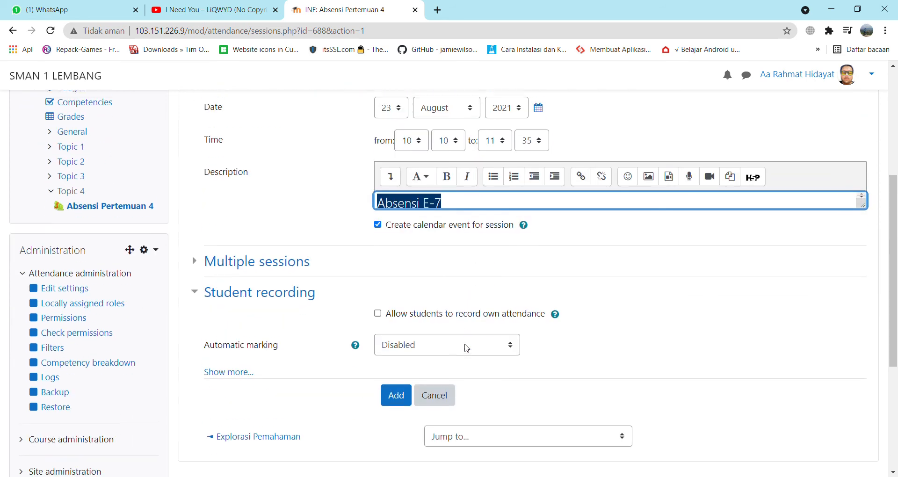
{"action": "left_click", "coordinate": [379, 309]}
{"action": "left_click", "coordinate": [435, 344]}
{"action": "left_click", "coordinate": [422, 369]}
{"action": "scroll", "coordinate": [422, 369], "scroll_direction": "down", "scroll_amount": 3}
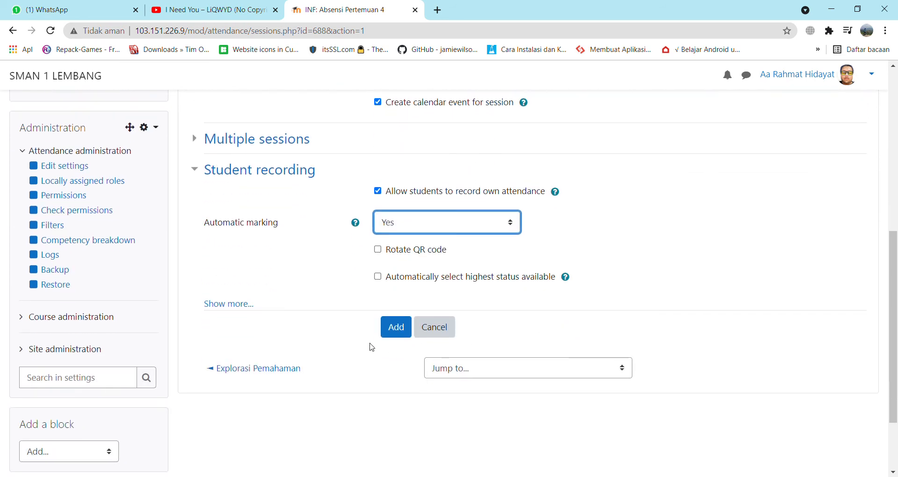
{"action": "left_click", "coordinate": [397, 327]}
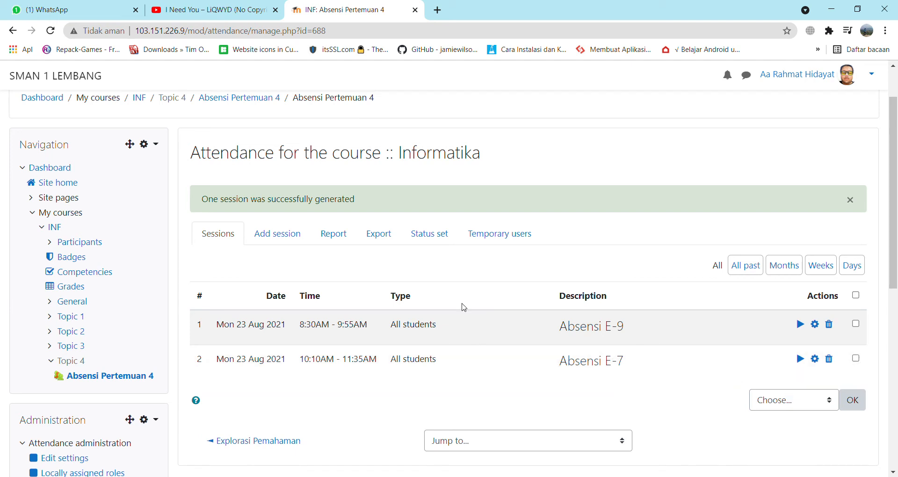
Step: Start a third attendance session dated 23 August 2021, running from 12:30 to 13:55
{"action": "left_click", "coordinate": [275, 237]}
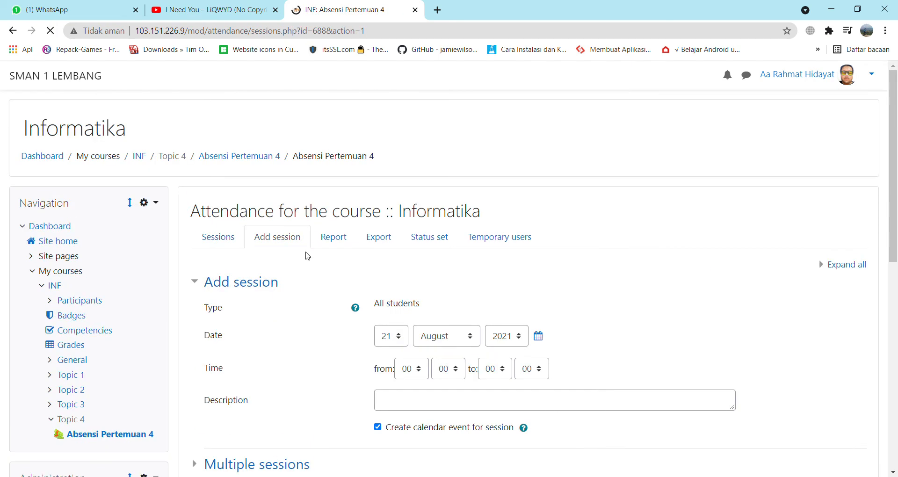
{"action": "scroll", "coordinate": [307, 255], "scroll_direction": "down", "scroll_amount": 4}
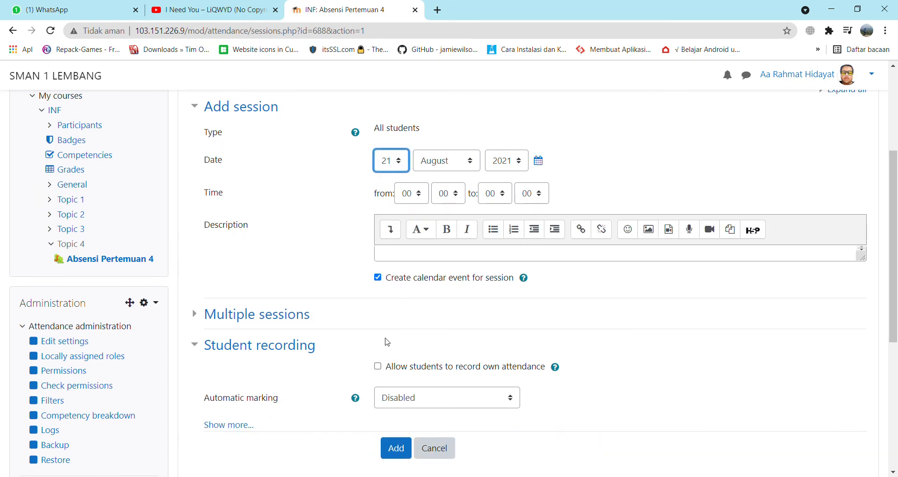
{"action": "left_click", "coordinate": [412, 193]}
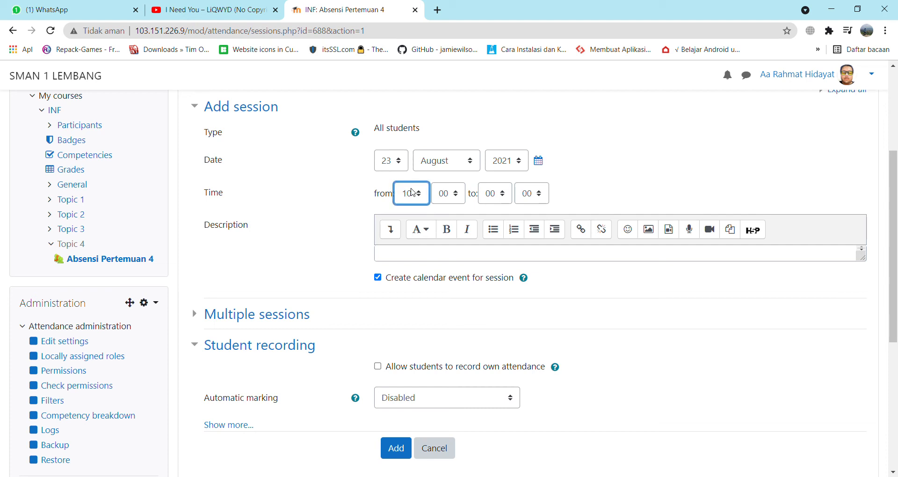
{"action": "key", "text": "Tab"}
{"action": "key", "text": "3"}
{"action": "key", "text": "Tab"}
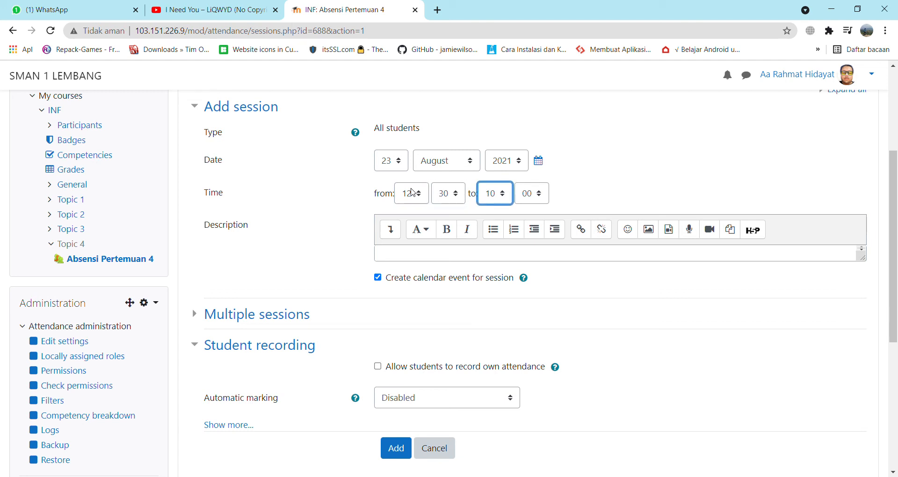
{"action": "key", "text": "Tab"}
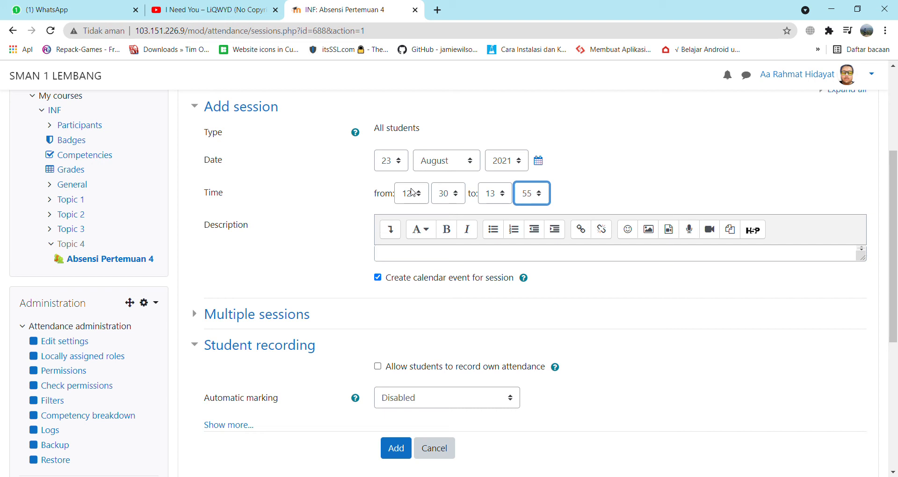
Step: Enter "Absensi E-4" as the third session's description and format it as a medium heading
{"action": "left_click", "coordinate": [547, 255]}
{"action": "type", "text": "Absensi E-4"}
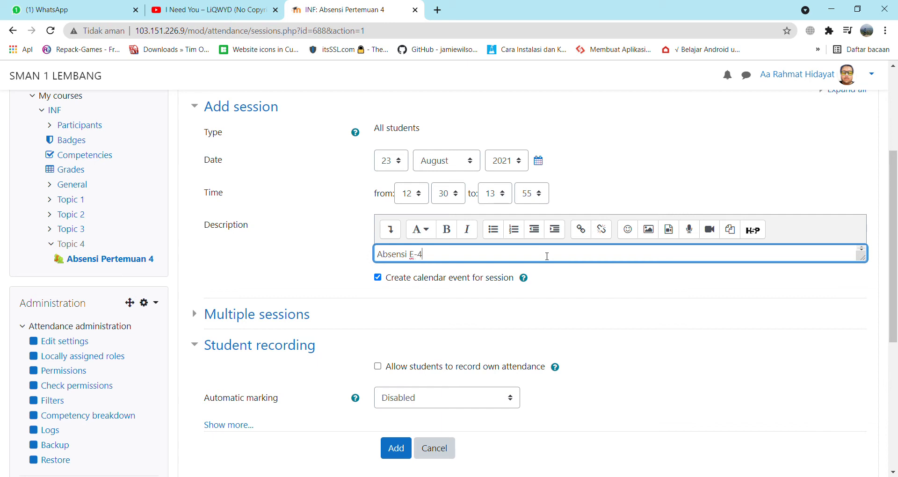
{"action": "key", "text": "ctrl+a"}
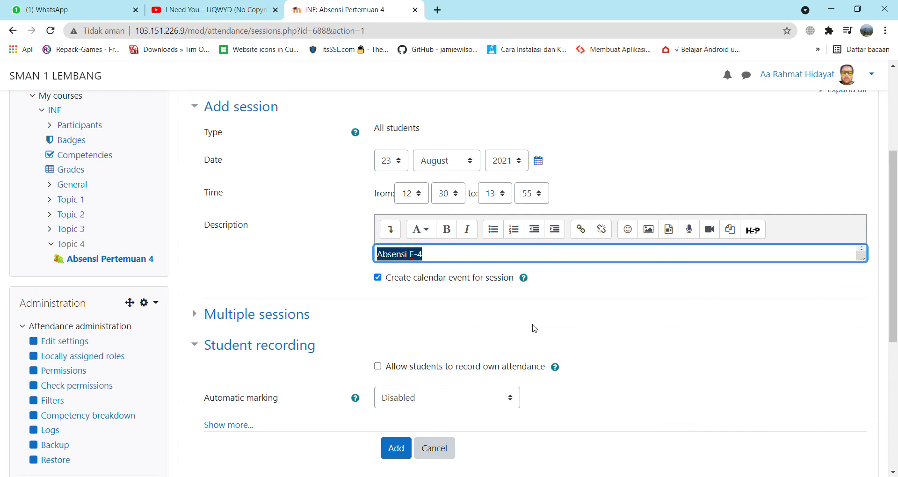
{"action": "left_click", "coordinate": [423, 230]}
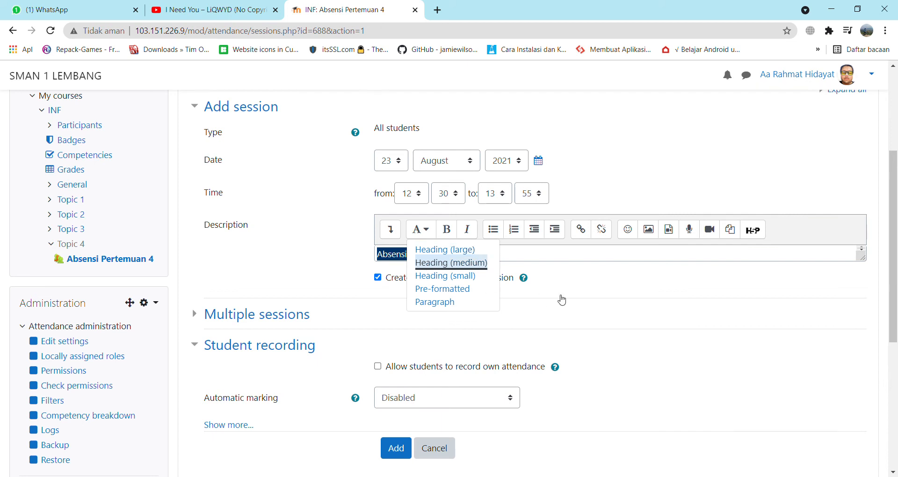
Step: Allow students to record their own attendance, set automatic marking to Yes, and add the E-4 session
{"action": "scroll", "coordinate": [562, 300], "scroll_direction": "down", "scroll_amount": 4}
{"action": "left_click", "coordinate": [378, 190]}
{"action": "left_click", "coordinate": [405, 228]}
{"action": "left_click", "coordinate": [406, 259]}
{"action": "scroll", "coordinate": [487, 261], "scroll_direction": "down", "scroll_amount": 2}
{"action": "left_click", "coordinate": [392, 270]}
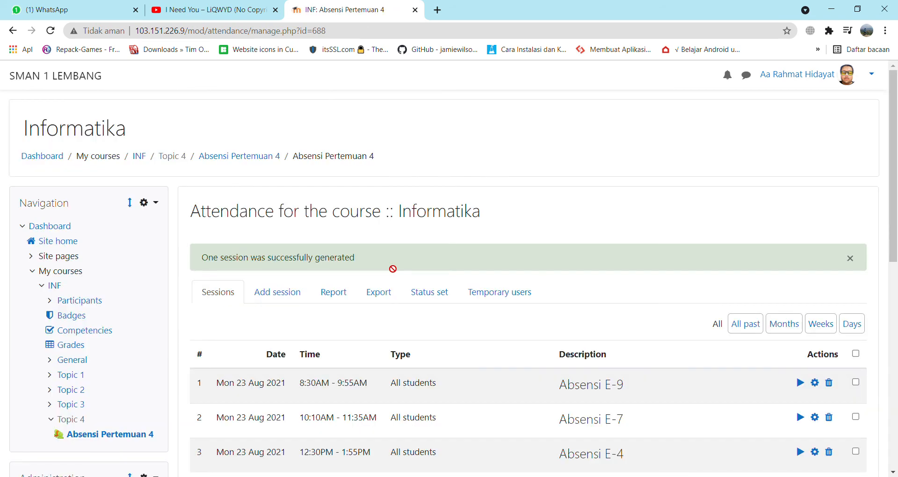
{"action": "scroll", "coordinate": [370, 276], "scroll_direction": "down", "scroll_amount": 3}
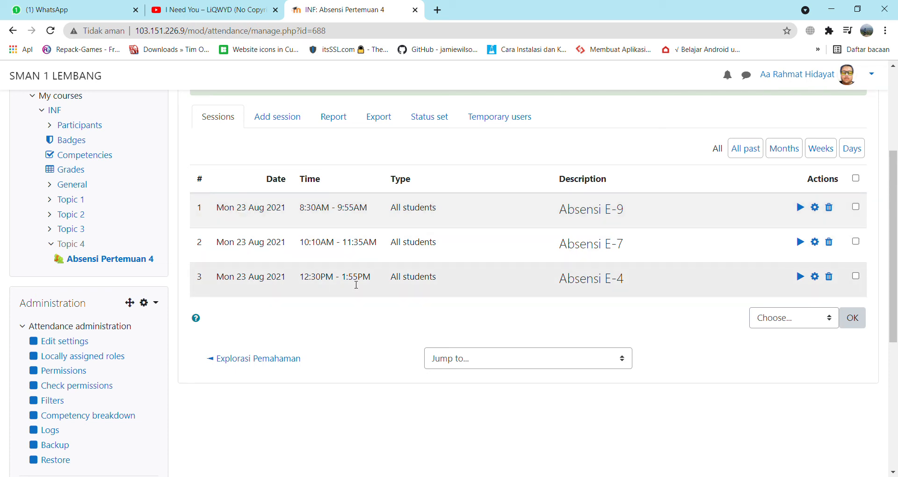
{"action": "scroll", "coordinate": [497, 296], "scroll_direction": "up", "scroll_amount": 3}
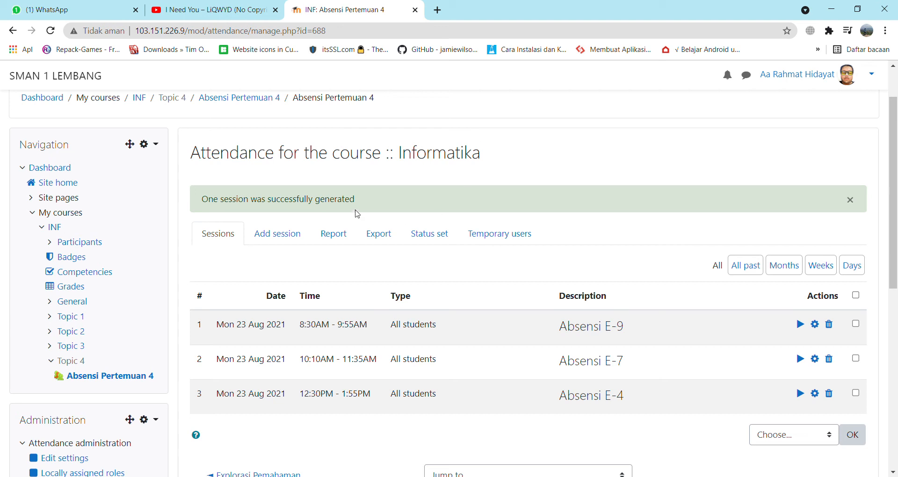
{"action": "scroll", "coordinate": [397, 196], "scroll_direction": "down", "scroll_amount": 2}
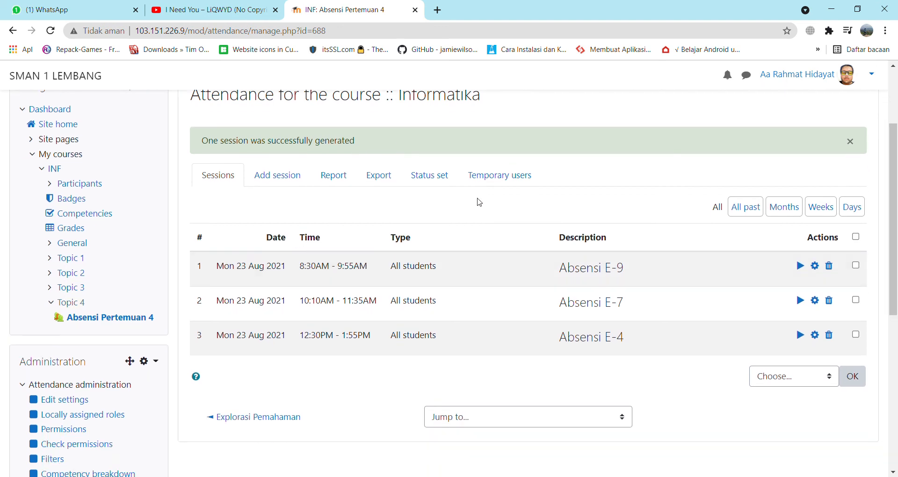
{"action": "scroll", "coordinate": [309, 202], "scroll_direction": "up", "scroll_amount": 2}
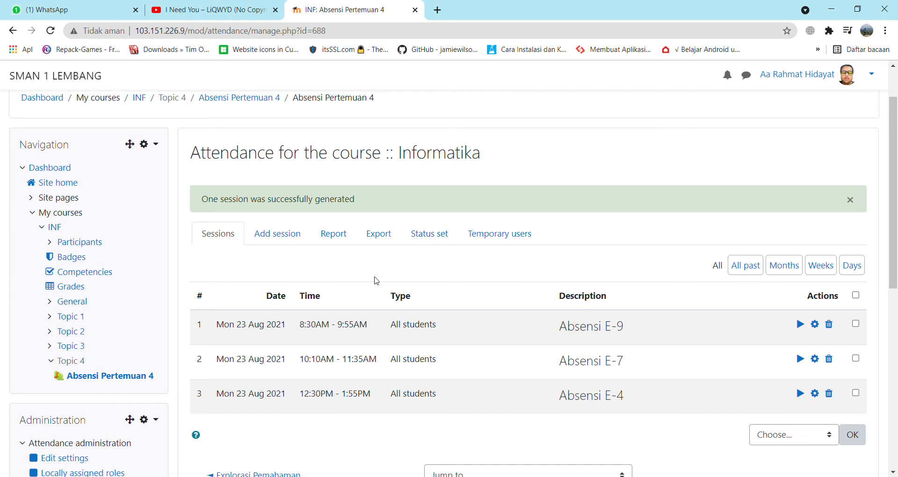
{"action": "scroll", "coordinate": [336, 246], "scroll_direction": "down", "scroll_amount": 1}
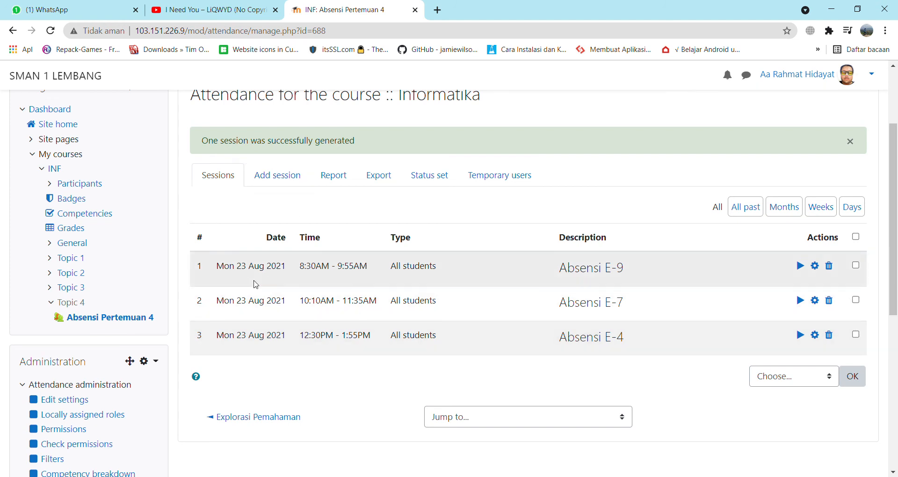
Step: Start a fourth attendance session dated 24 August 2021, running from 07:00 to 08:25
{"action": "left_click", "coordinate": [290, 181]}
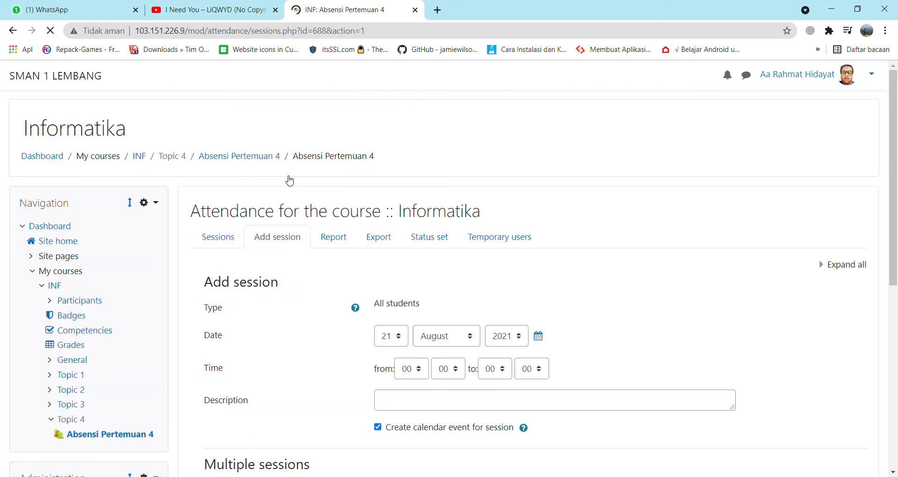
{"action": "scroll", "coordinate": [428, 243], "scroll_direction": "down", "scroll_amount": 2}
{"action": "left_click", "coordinate": [391, 221]}
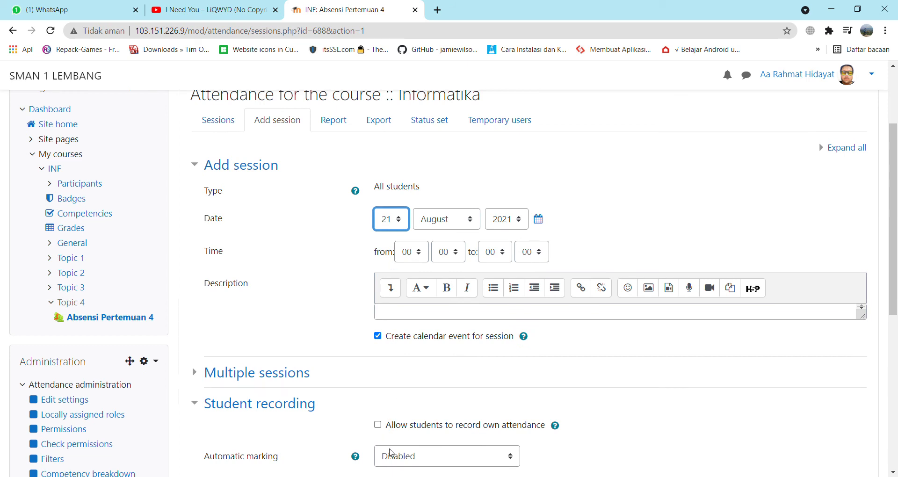
{"action": "key", "text": "Down"}
{"action": "key", "text": "Down"}
{"action": "key", "text": "Down"}
{"action": "left_click", "coordinate": [411, 256]}
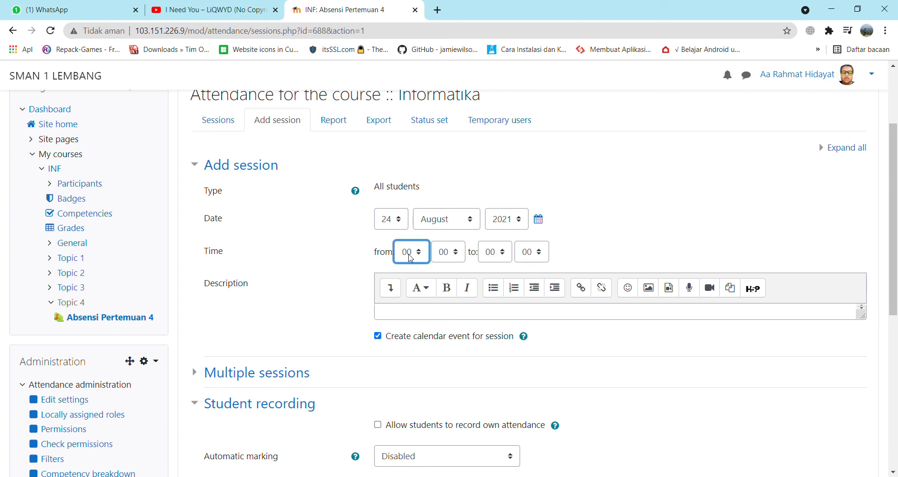
{"action": "key", "text": "Tab"}
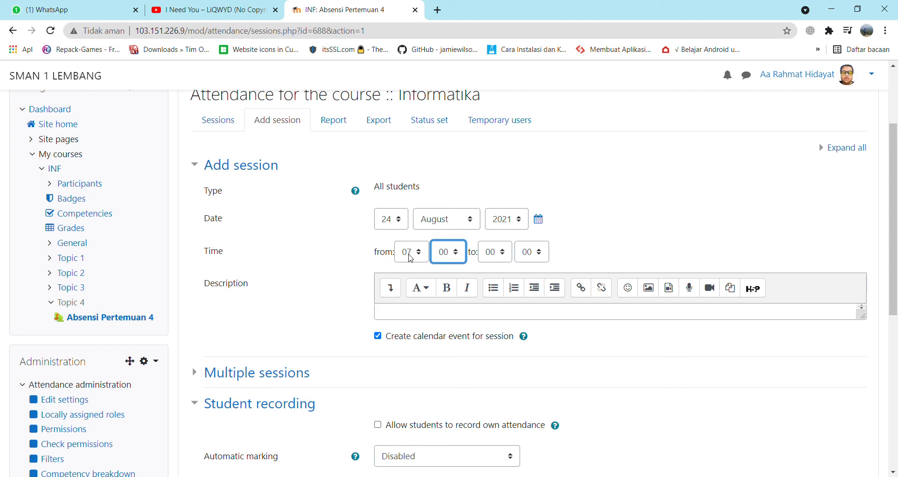
{"action": "key", "text": "Tab"}
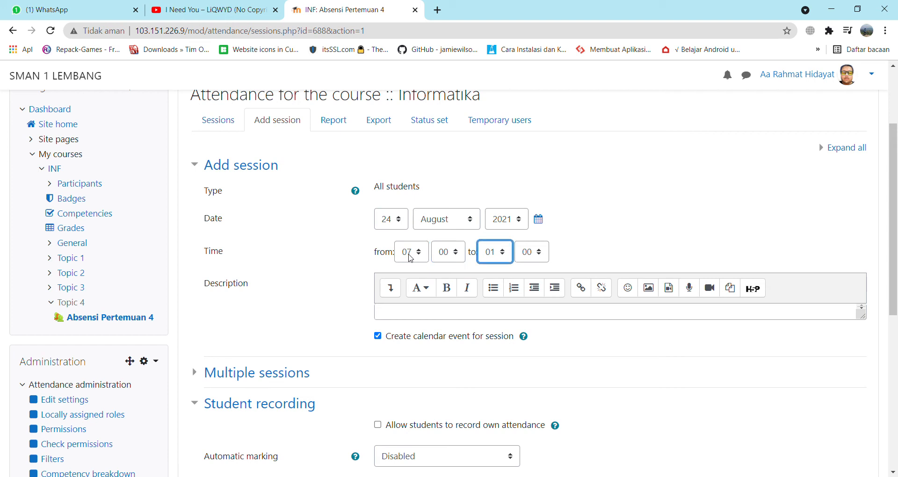
{"action": "key", "text": "Tab"}
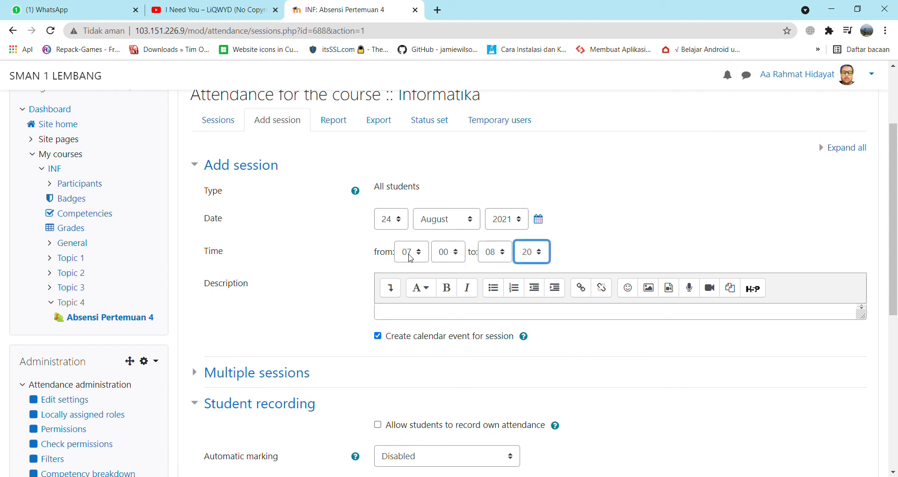
Step: Enter "Absensi E-12" as the fourth session's description and format it as a medium heading
{"action": "left_click", "coordinate": [443, 312]}
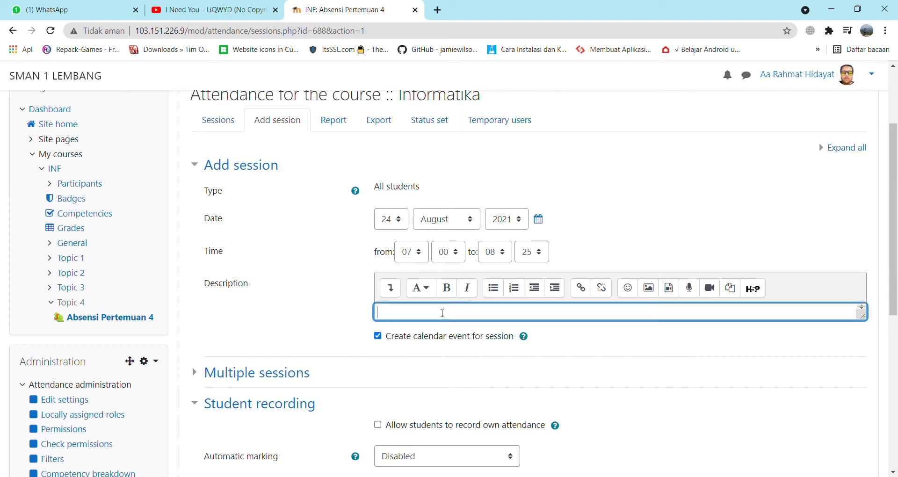
{"action": "type", "text": "Absensi"}
{"action": "key", "text": "ctrl+a"}
{"action": "left_click", "coordinate": [423, 289]}
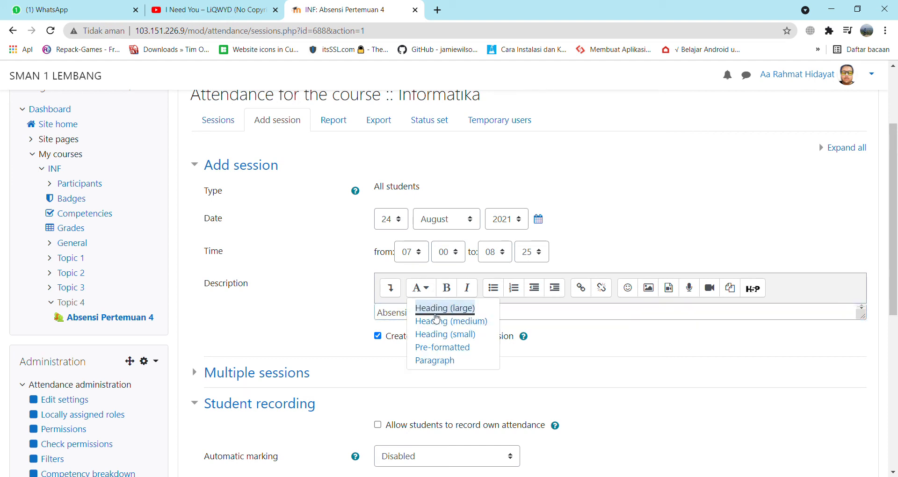
{"action": "left_click", "coordinate": [451, 336]}
Step: Enable students' own attendance recording with automatic marking "Yes" for the E-12 session, and add it
{"action": "scroll", "coordinate": [421, 374], "scroll_direction": "down", "scroll_amount": 3}
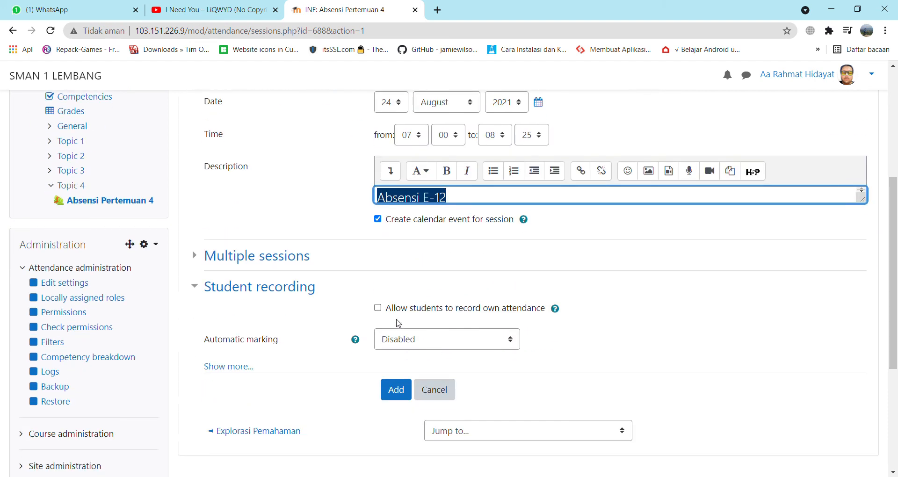
{"action": "left_click", "coordinate": [377, 307]}
{"action": "scroll", "coordinate": [457, 312], "scroll_direction": "down", "scroll_amount": 1}
{"action": "left_click", "coordinate": [452, 281]}
{"action": "left_click", "coordinate": [422, 311]}
{"action": "scroll", "coordinate": [510, 295], "scroll_direction": "down", "scroll_amount": 2}
{"action": "scroll", "coordinate": [513, 296], "scroll_direction": "up", "scroll_amount": 1}
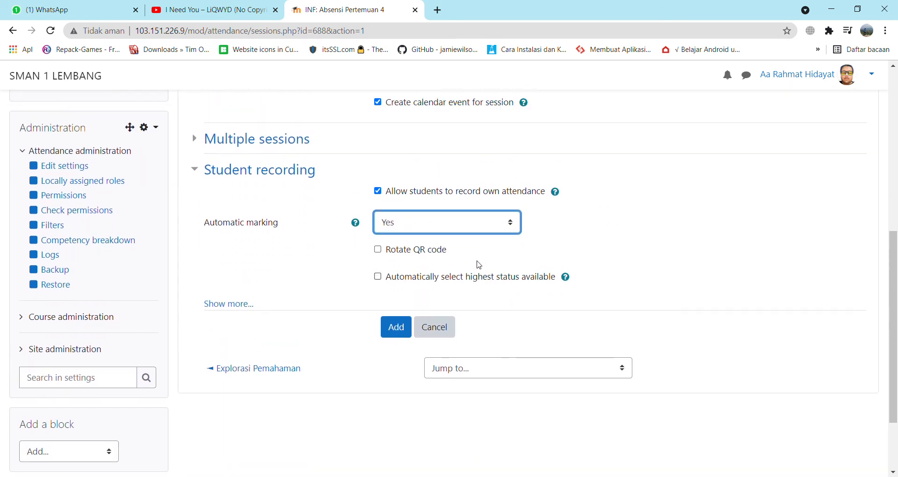
{"action": "left_click", "coordinate": [399, 328]}
Step: Start a fifth attendance session dated 24 August 2021, running from 10:10 to 11:35
{"action": "scroll", "coordinate": [490, 306], "scroll_direction": "down", "scroll_amount": 3}
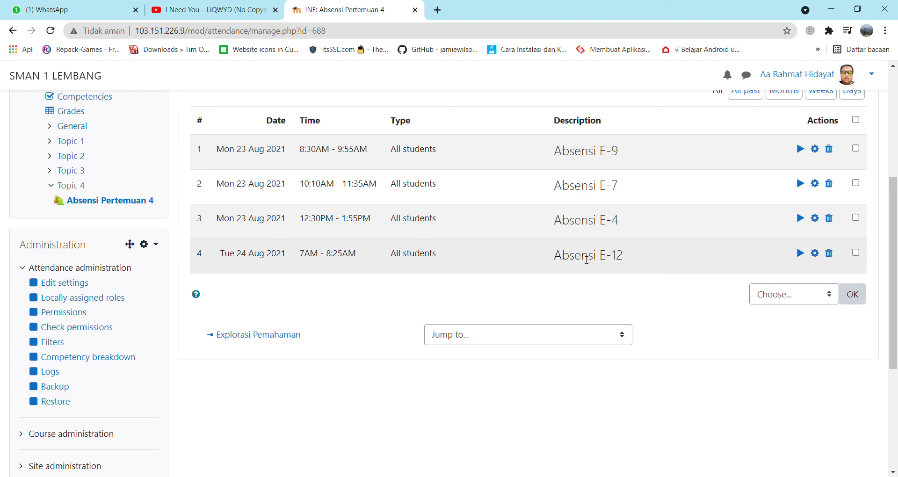
{"action": "scroll", "coordinate": [587, 264], "scroll_direction": "up", "scroll_amount": 3}
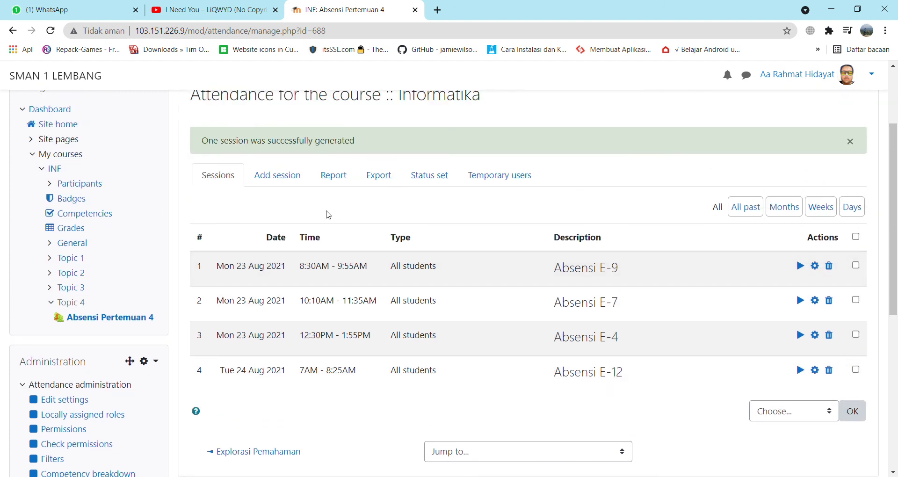
{"action": "left_click", "coordinate": [287, 179]}
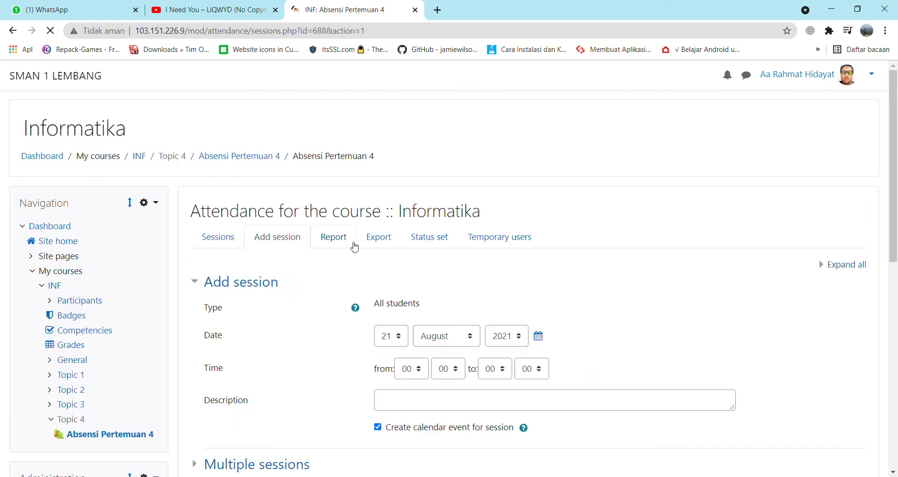
{"action": "scroll", "coordinate": [354, 245], "scroll_direction": "down", "scroll_amount": 3}
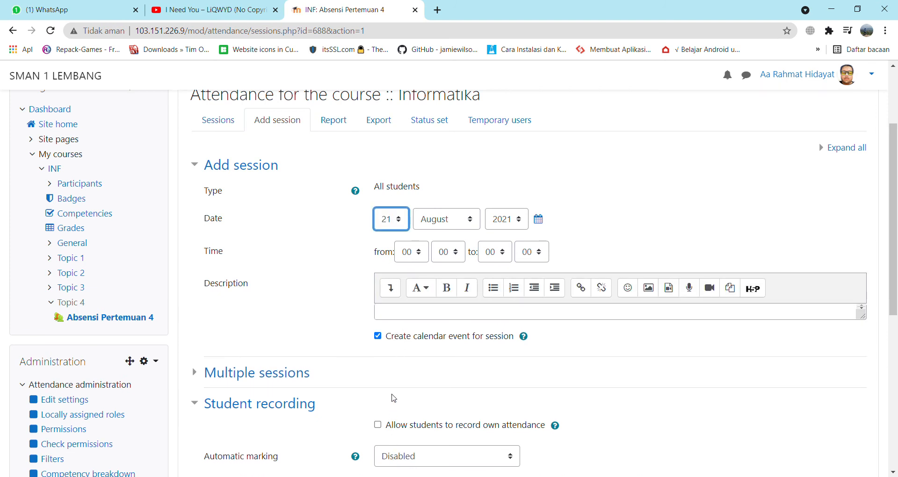
{"action": "left_click", "coordinate": [405, 384]}
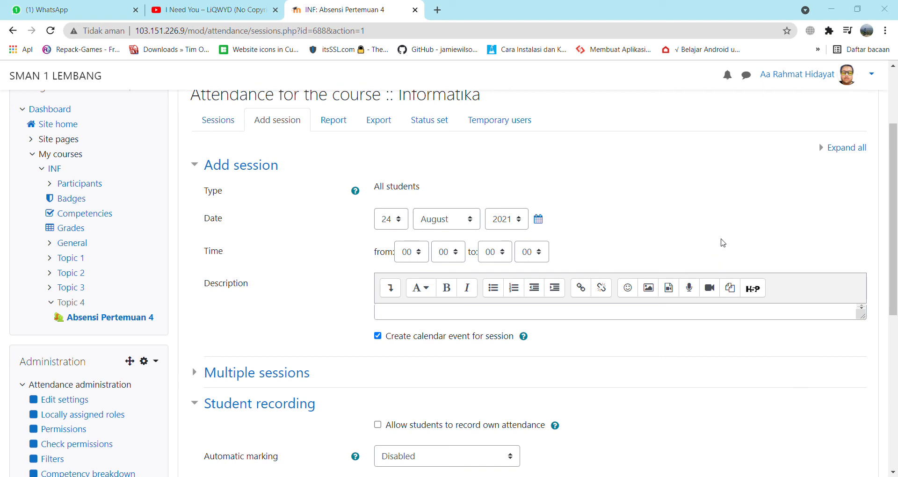
{"action": "left_click", "coordinate": [628, 198]}
{"action": "left_click", "coordinate": [411, 257]}
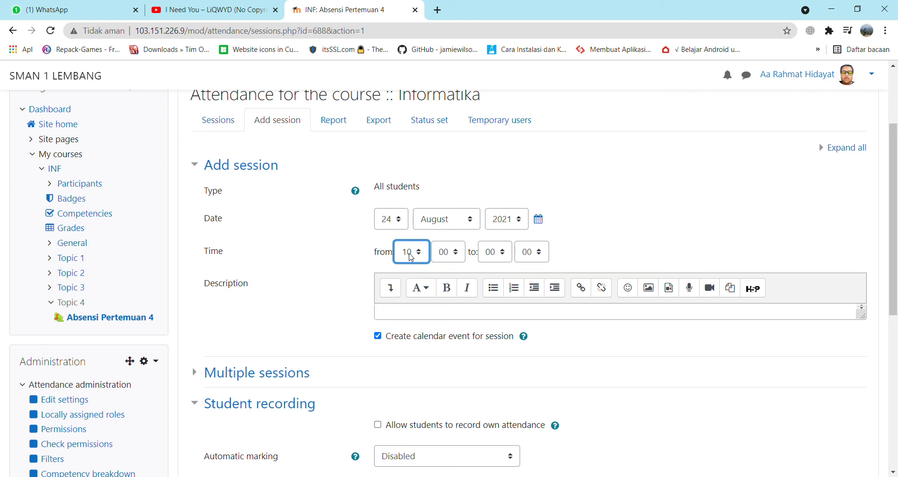
{"action": "key", "text": "Tab"}
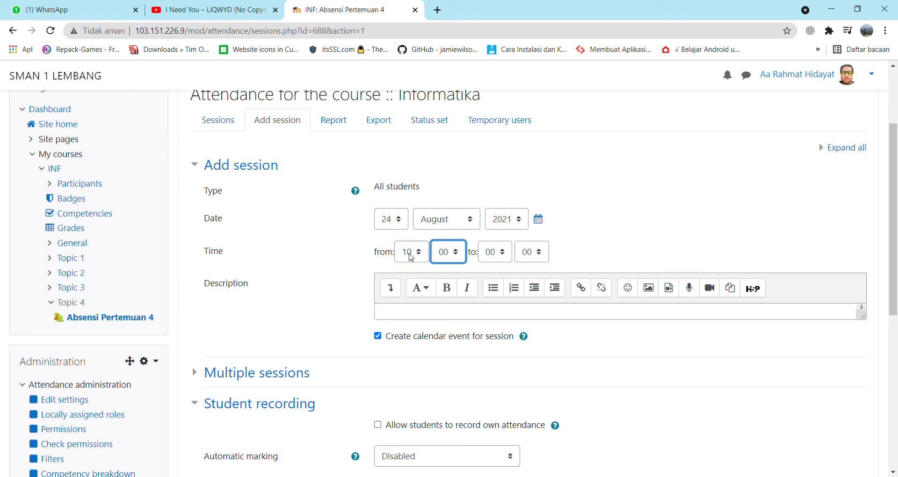
{"action": "key", "text": "Tab"}
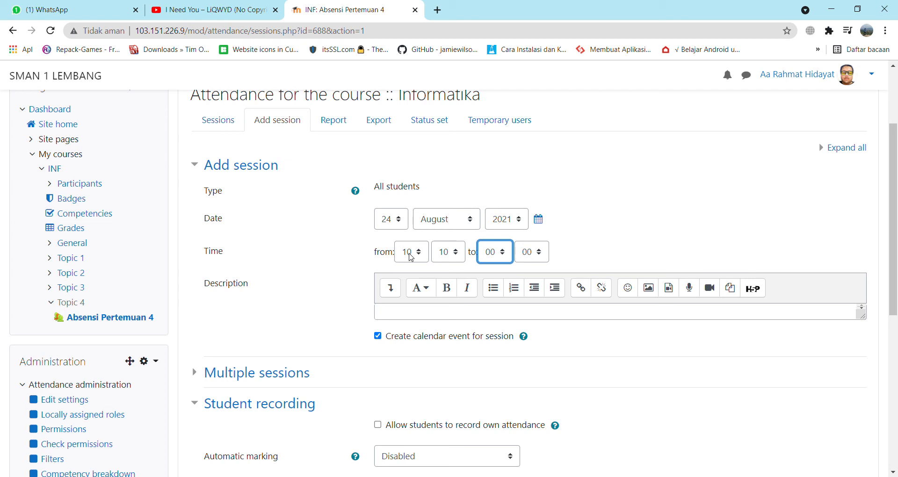
{"action": "key", "text": "Tab"}
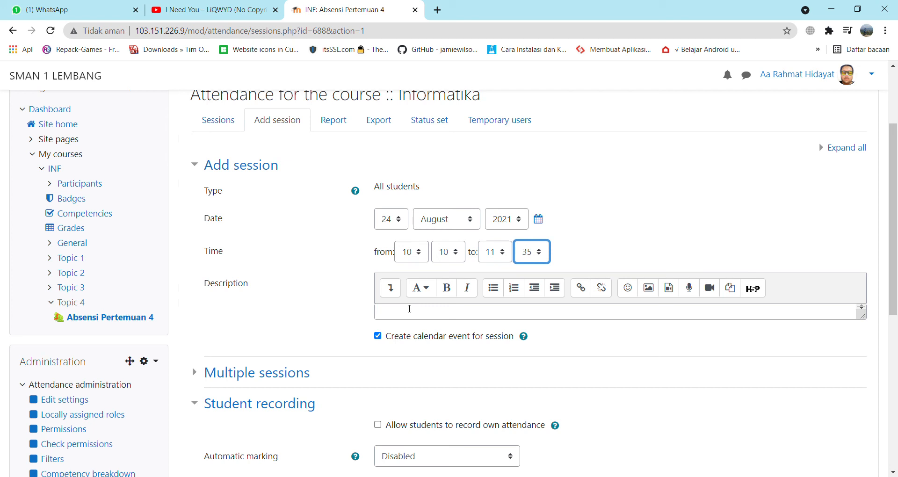
Step: Enter "Absensi E-11" as the fifth session's description and format it as a medium heading
{"action": "left_click", "coordinate": [411, 316]}
{"action": "type", "text": "Absensi E-11"}
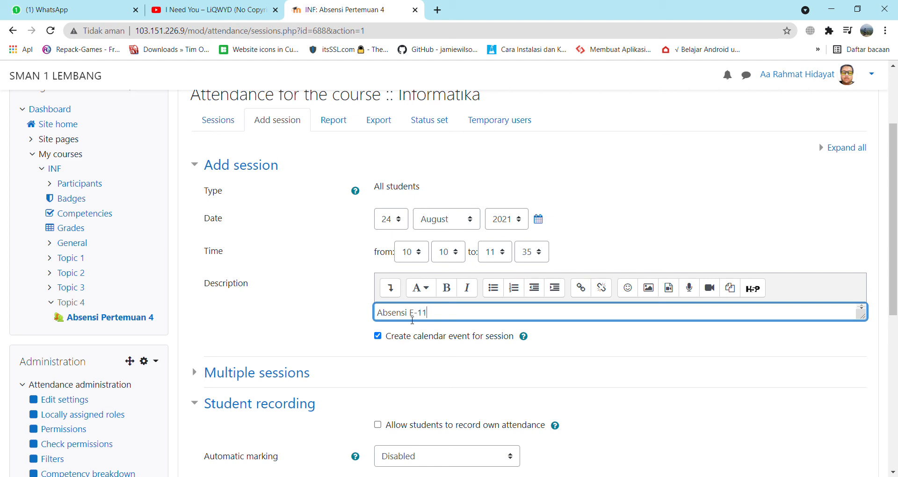
{"action": "triple_click", "coordinate": [412, 318]}
{"action": "left_click", "coordinate": [419, 288]}
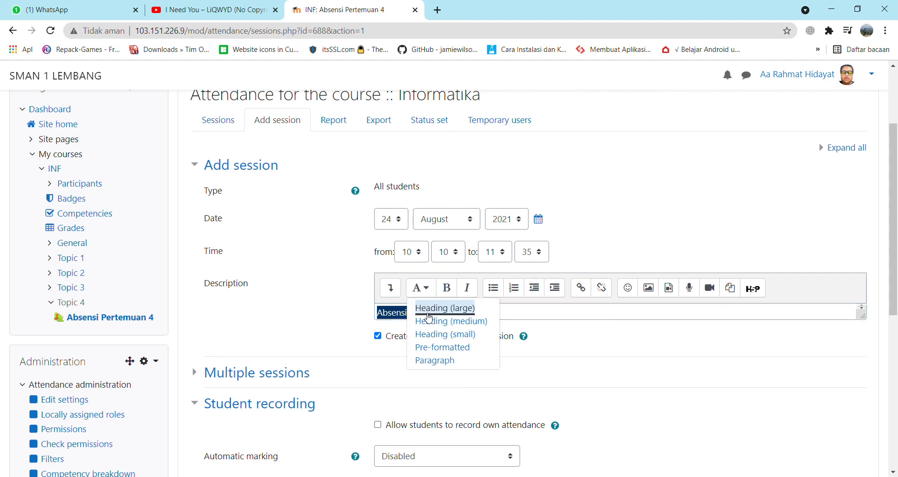
{"action": "left_click", "coordinate": [432, 322]}
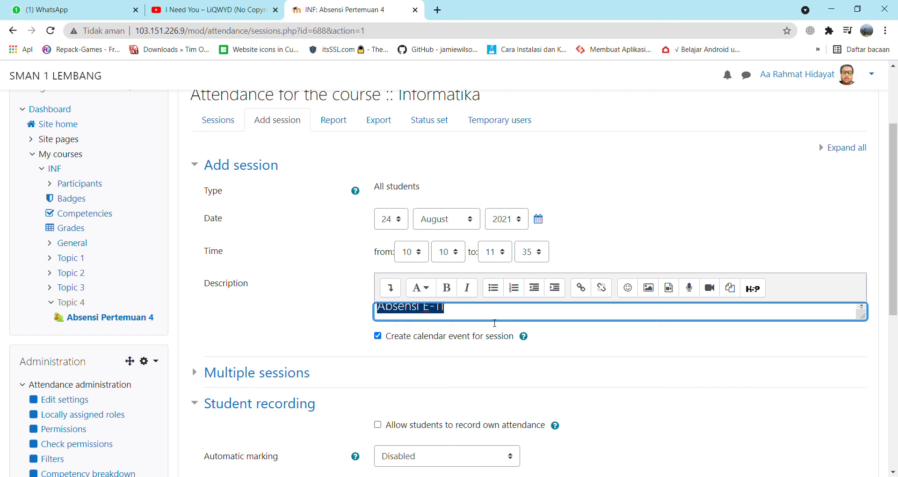
Step: Enable students' own attendance recording with automatic marking "Yes" for the E-11 session, and add it
{"action": "left_click", "coordinate": [411, 424]}
{"action": "scroll", "coordinate": [422, 285], "scroll_direction": "down", "scroll_amount": 3}
{"action": "left_click", "coordinate": [423, 287]}
{"action": "left_click", "coordinate": [419, 315]}
{"action": "scroll", "coordinate": [414, 290], "scroll_direction": "down", "scroll_amount": 3}
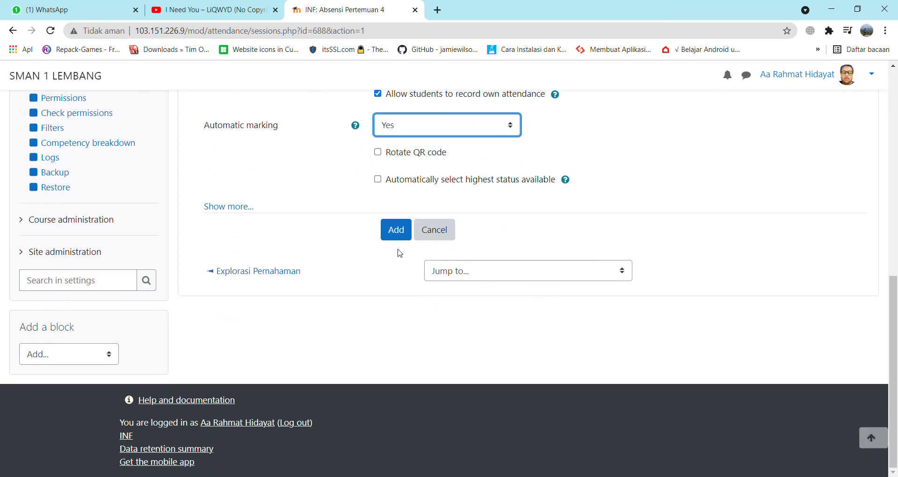
{"action": "left_click", "coordinate": [398, 230]}
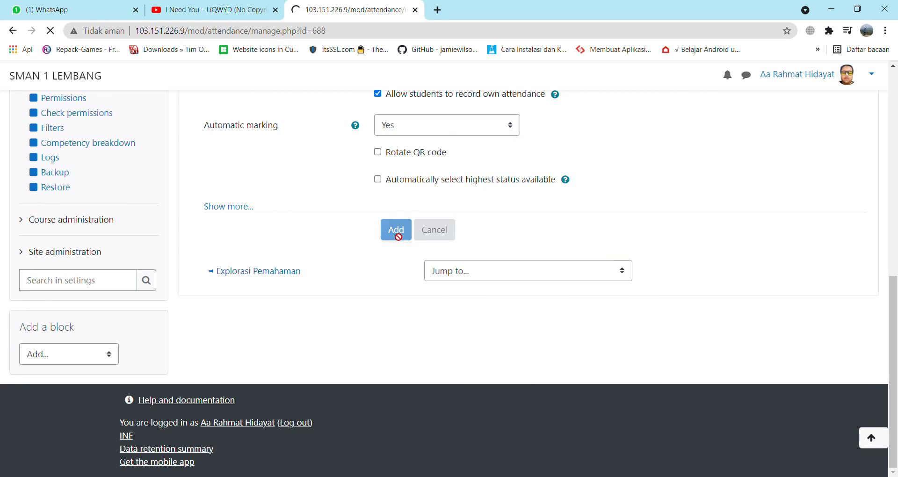
Step: Switch the session list to the weekly view and review the sessions for Aug 23 - Aug 29
{"action": "scroll", "coordinate": [397, 237], "scroll_direction": "down", "scroll_amount": 3}
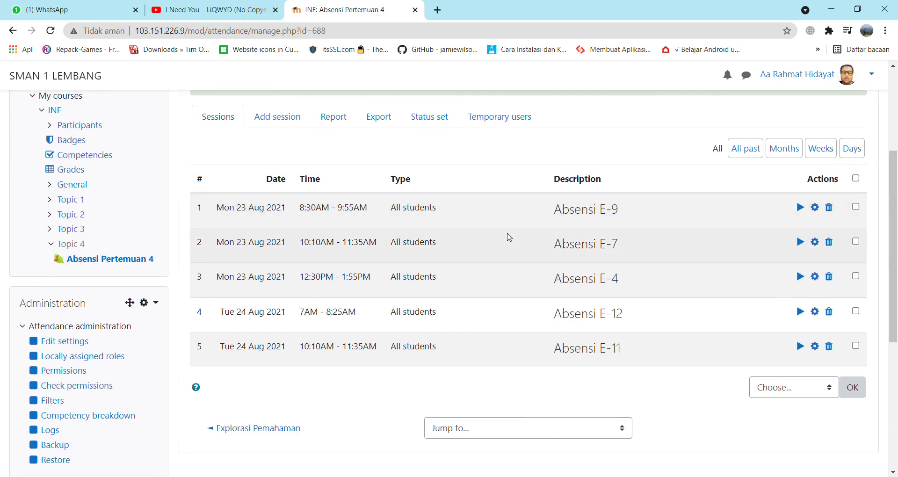
{"action": "left_click", "coordinate": [824, 154]}
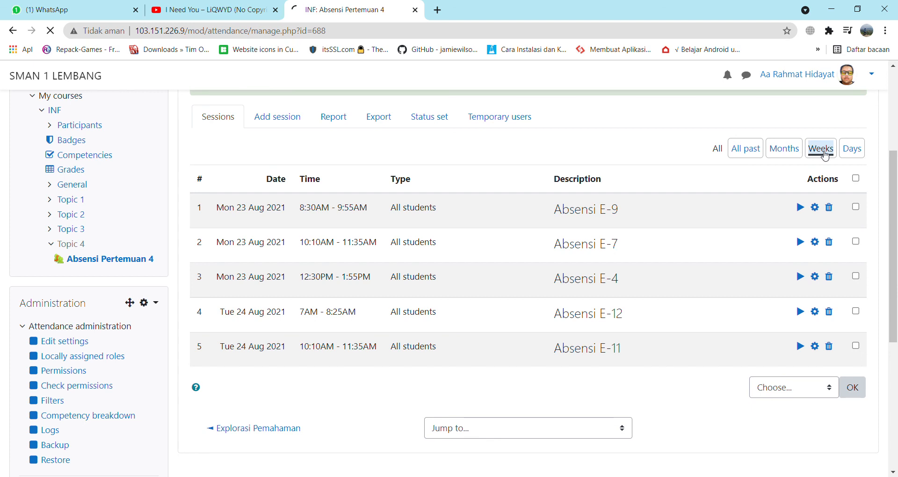
{"action": "scroll", "coordinate": [407, 285], "scroll_direction": "down", "scroll_amount": 1}
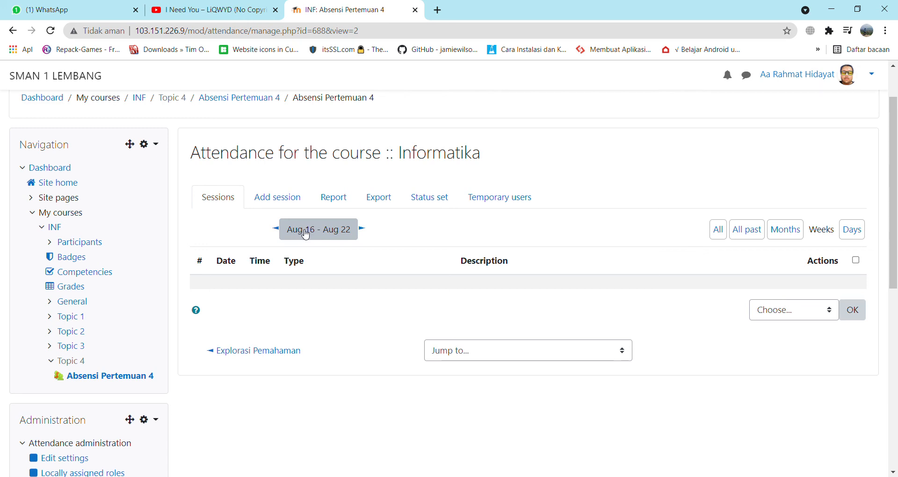
{"action": "left_click", "coordinate": [362, 229]}
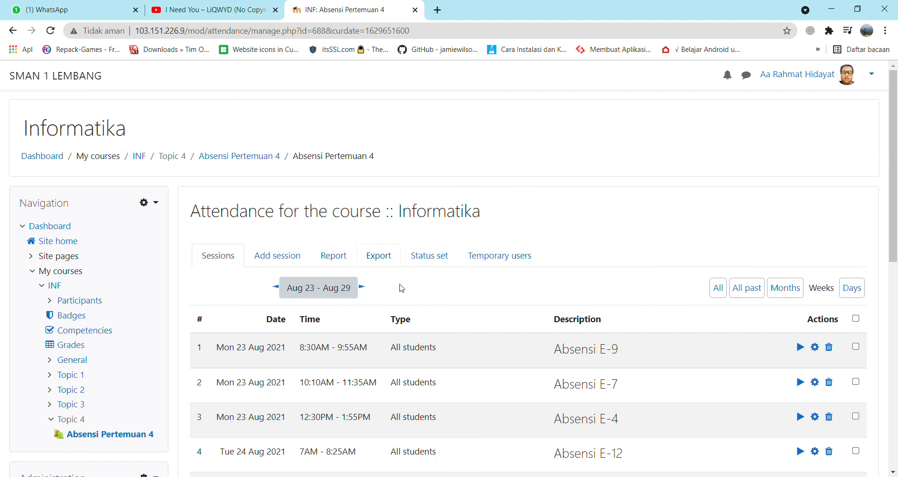
{"action": "scroll", "coordinate": [403, 290], "scroll_direction": "down", "scroll_amount": 1}
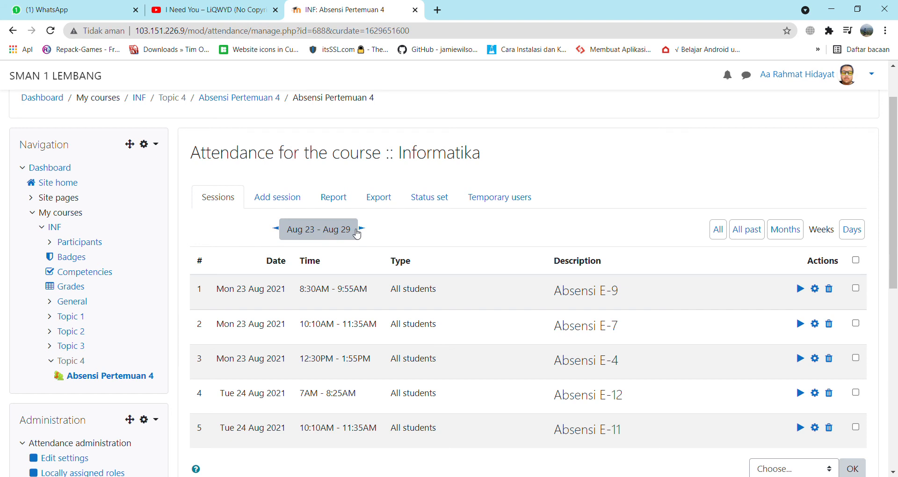
{"action": "scroll", "coordinate": [425, 234], "scroll_direction": "down", "scroll_amount": 3}
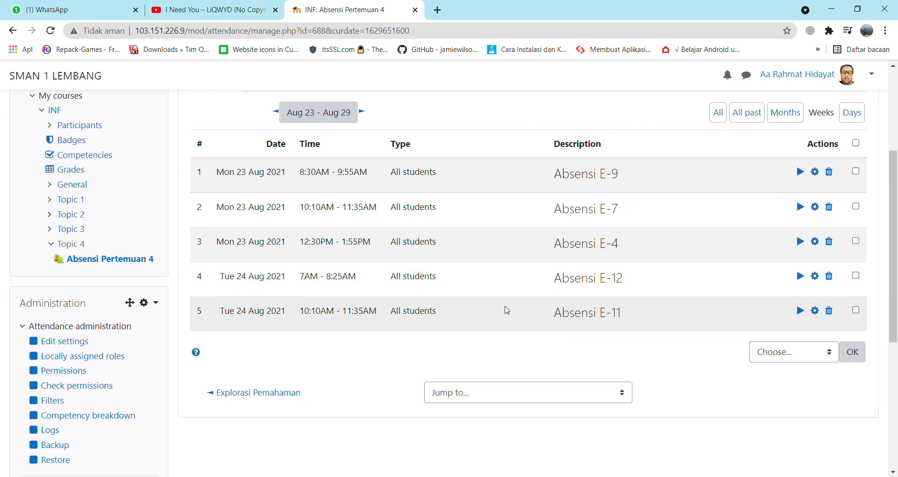
{"action": "scroll", "coordinate": [505, 311], "scroll_direction": "up", "scroll_amount": 2}
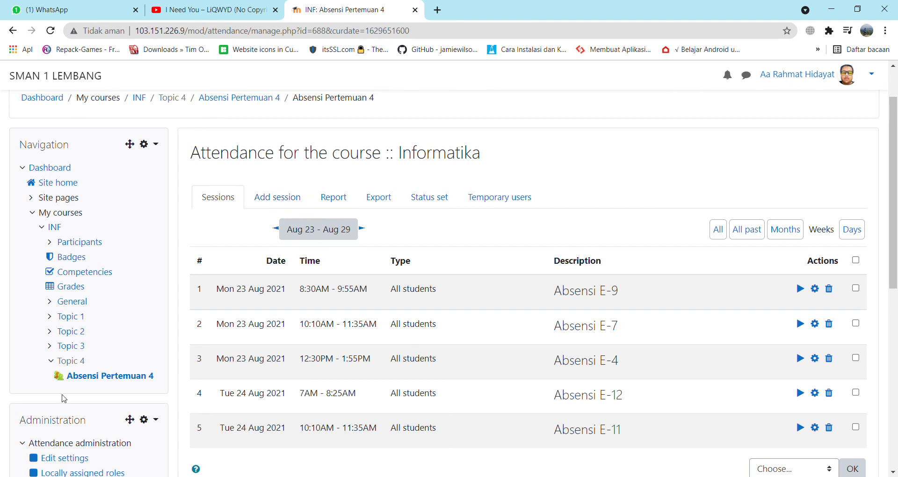
Step: Return to the Topic 4 section of the Informatika course page and turn editing off
{"action": "left_click", "coordinate": [73, 362]}
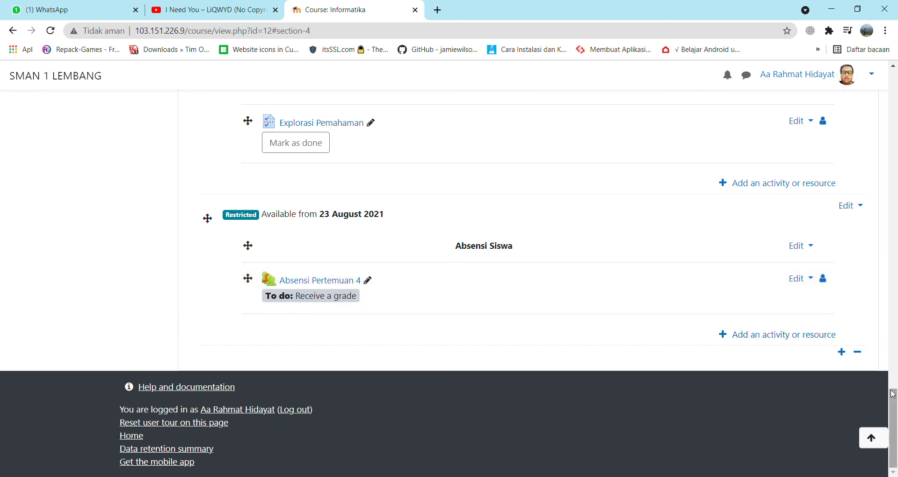
{"action": "left_click_drag", "start_coordinate": [892, 403], "coordinate": [891, 86]}
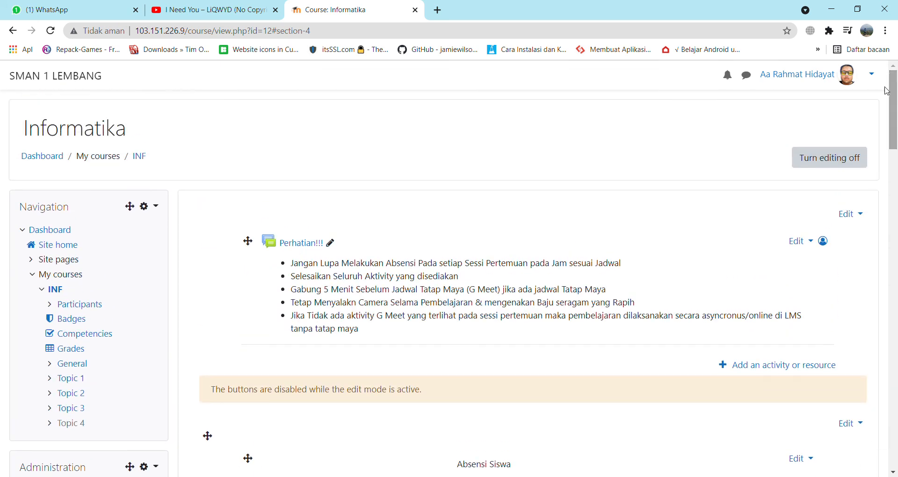
{"action": "left_click", "coordinate": [822, 159]}
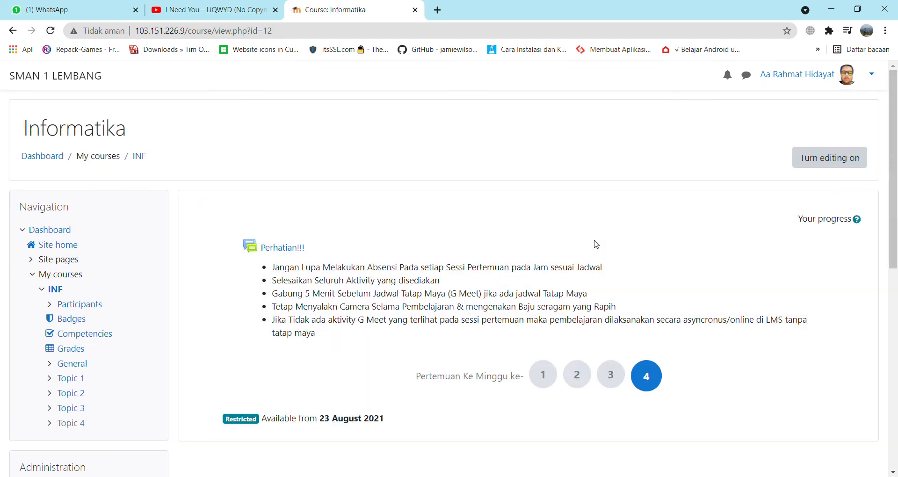
Step: Look through the activities of weeks 1, 2 and 3 as displayed on the course page
{"action": "scroll", "coordinate": [597, 244], "scroll_direction": "down", "scroll_amount": 5}
{"action": "scroll", "coordinate": [596, 244], "scroll_direction": "up", "scroll_amount": 1}
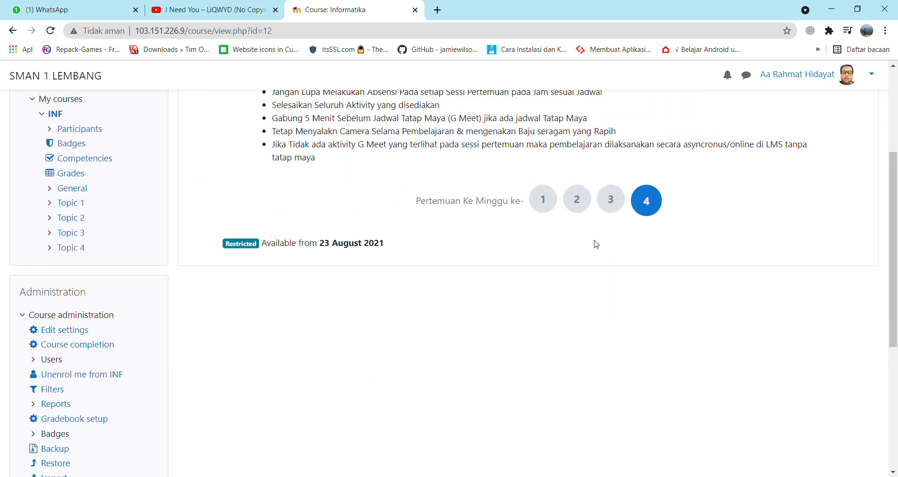
{"action": "left_click", "coordinate": [548, 206]}
{"action": "scroll", "coordinate": [547, 204], "scroll_direction": "down", "scroll_amount": 9}
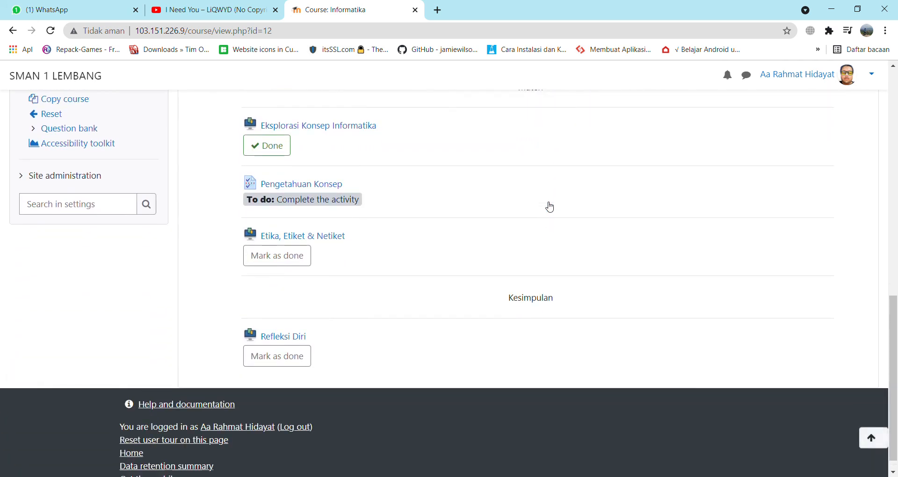
{"action": "scroll", "coordinate": [474, 217], "scroll_direction": "up", "scroll_amount": 4}
{"action": "scroll", "coordinate": [475, 217], "scroll_direction": "up", "scroll_amount": 3}
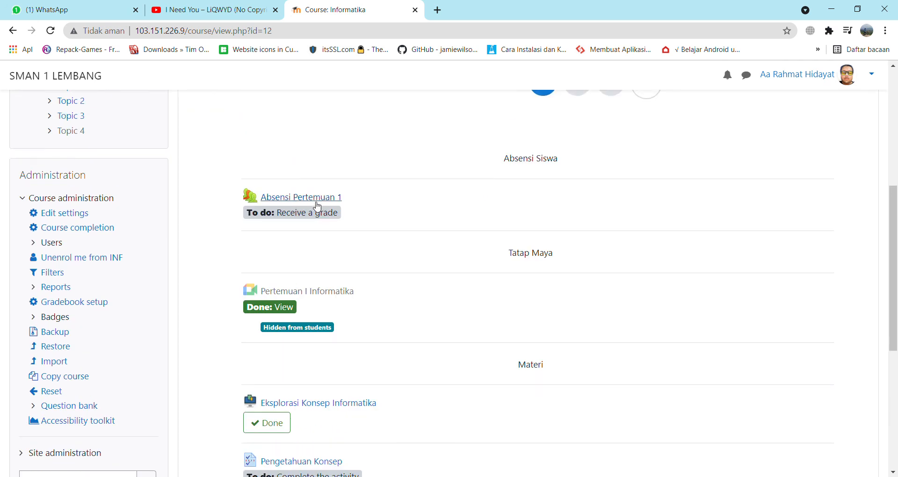
{"action": "scroll", "coordinate": [460, 228], "scroll_direction": "up", "scroll_amount": 3}
{"action": "left_click", "coordinate": [577, 196]}
{"action": "scroll", "coordinate": [575, 208], "scroll_direction": "down", "scroll_amount": 3}
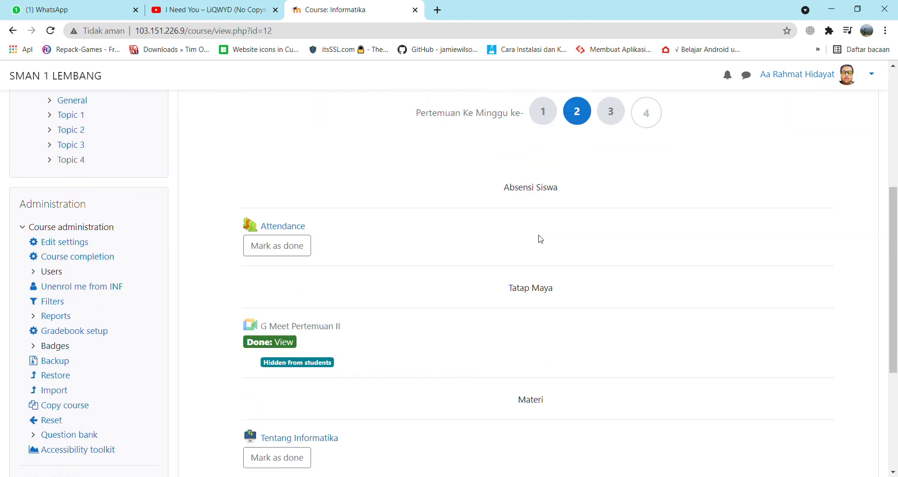
{"action": "scroll", "coordinate": [395, 209], "scroll_direction": "up", "scroll_amount": 3}
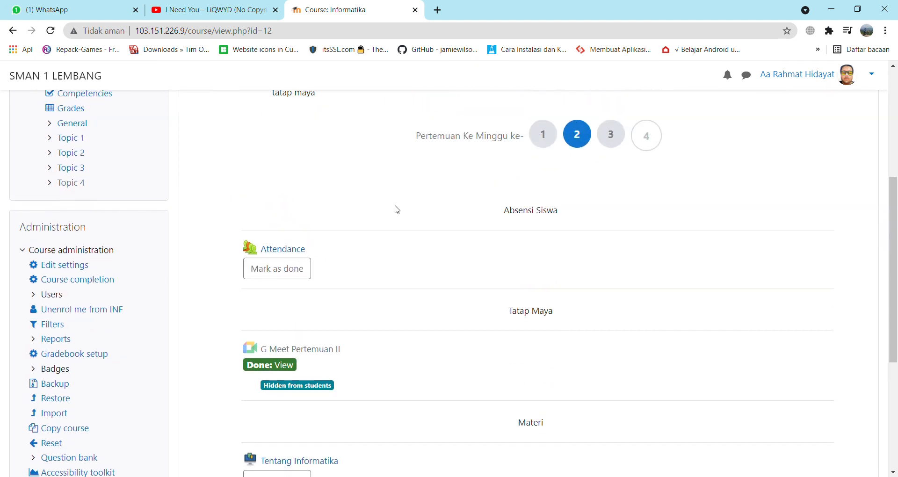
{"action": "left_click", "coordinate": [610, 199]}
{"action": "scroll", "coordinate": [335, 225], "scroll_direction": "down", "scroll_amount": 3}
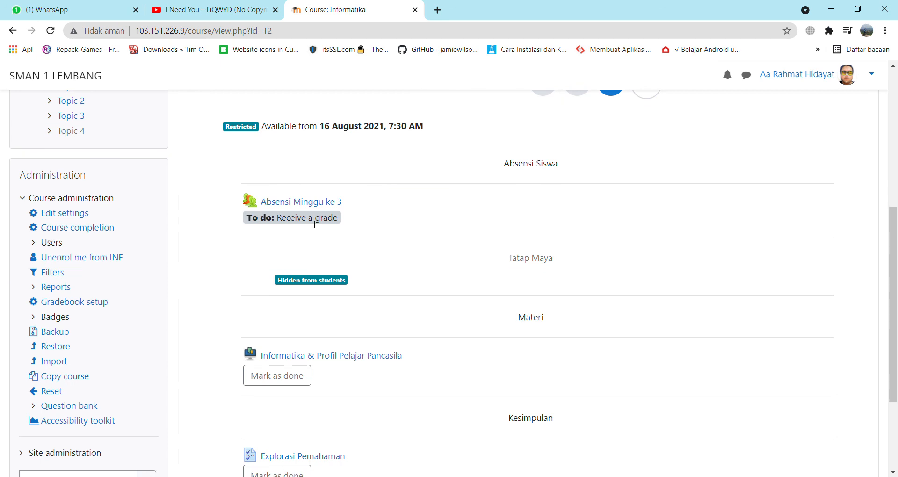
{"action": "scroll", "coordinate": [369, 224], "scroll_direction": "up", "scroll_amount": 4}
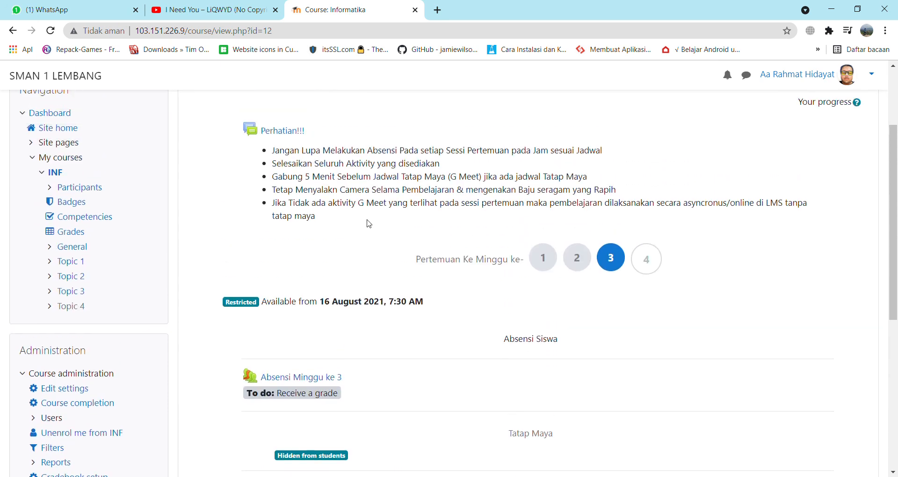
Step: Display week 4 on the course page and examine the date in its availability restriction
{"action": "left_click", "coordinate": [648, 260]}
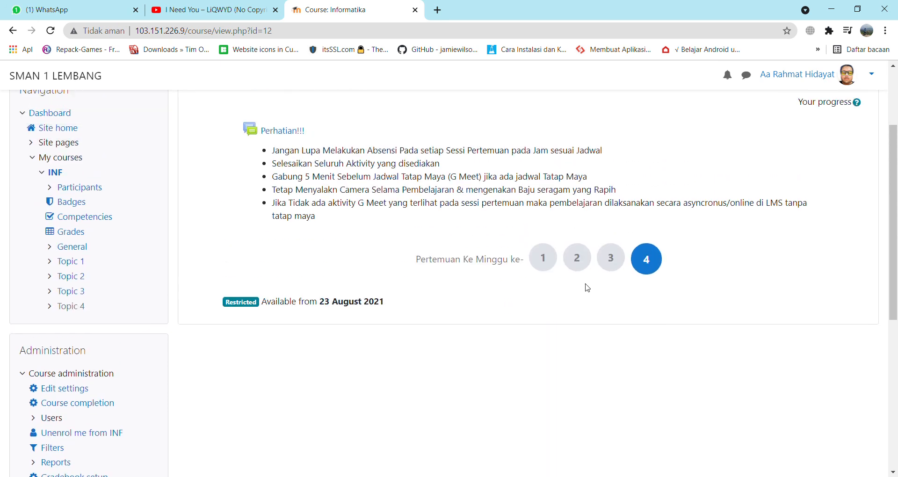
{"action": "scroll", "coordinate": [350, 296], "scroll_direction": "down", "scroll_amount": 1}
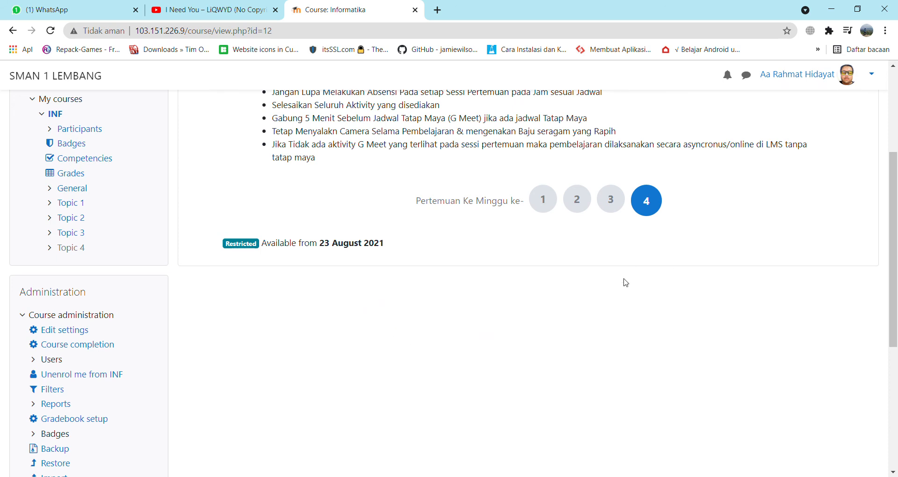
{"action": "scroll", "coordinate": [532, 302], "scroll_direction": "up", "scroll_amount": 2}
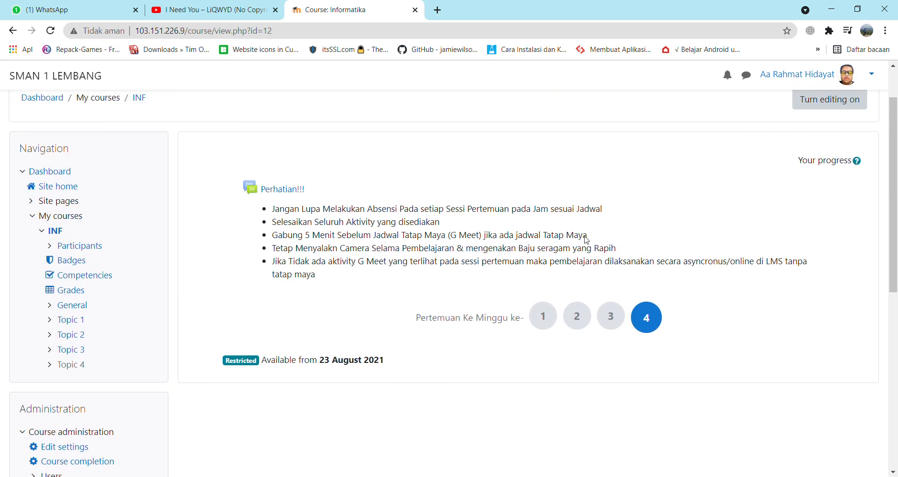
{"action": "scroll", "coordinate": [581, 344], "scroll_direction": "down", "scroll_amount": 2}
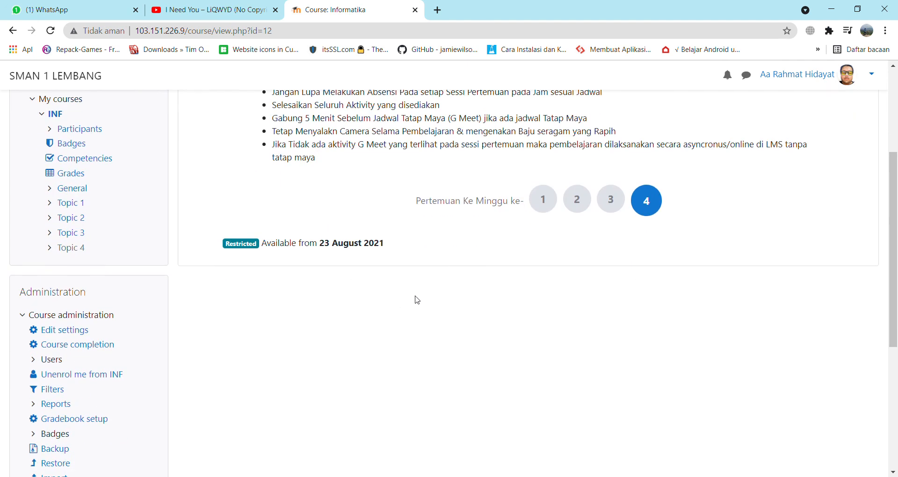
{"action": "scroll", "coordinate": [465, 307], "scroll_direction": "up", "scroll_amount": 1}
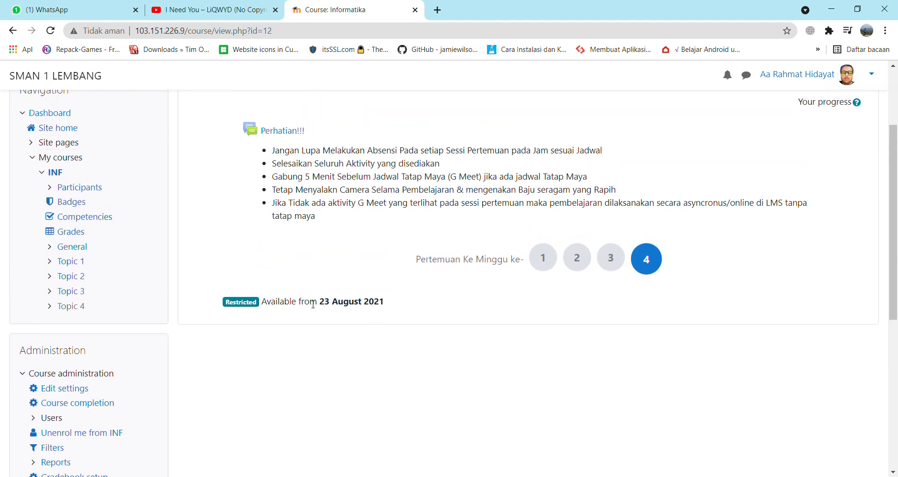
{"action": "left_click_drag", "start_coordinate": [325, 305], "coordinate": [390, 306]}
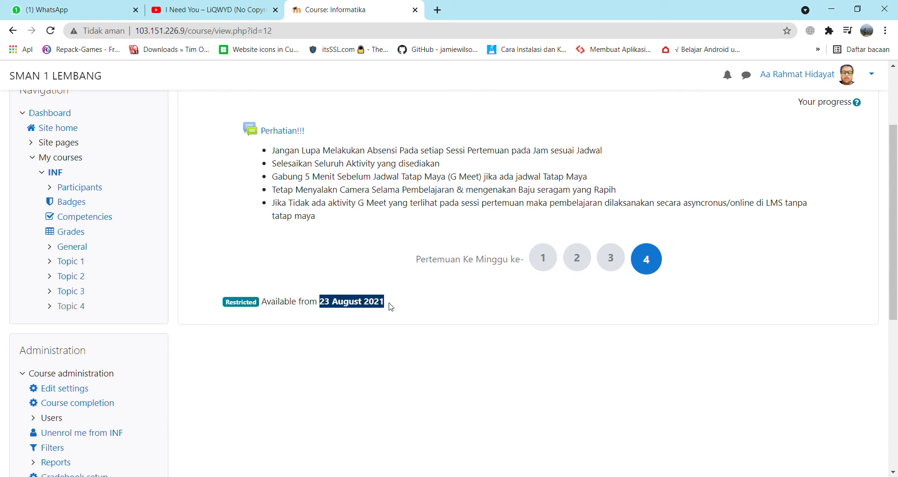
{"action": "left_click", "coordinate": [350, 312]}
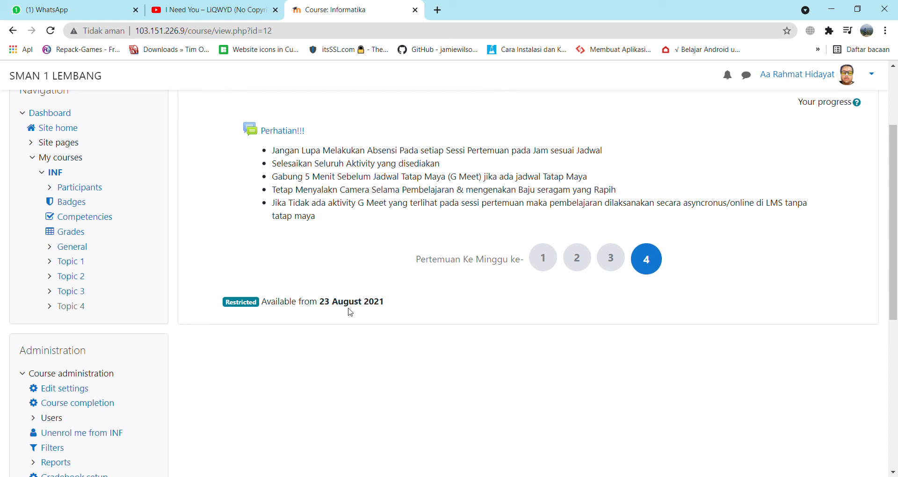
{"action": "left_click_drag", "start_coordinate": [324, 307], "coordinate": [388, 309]}
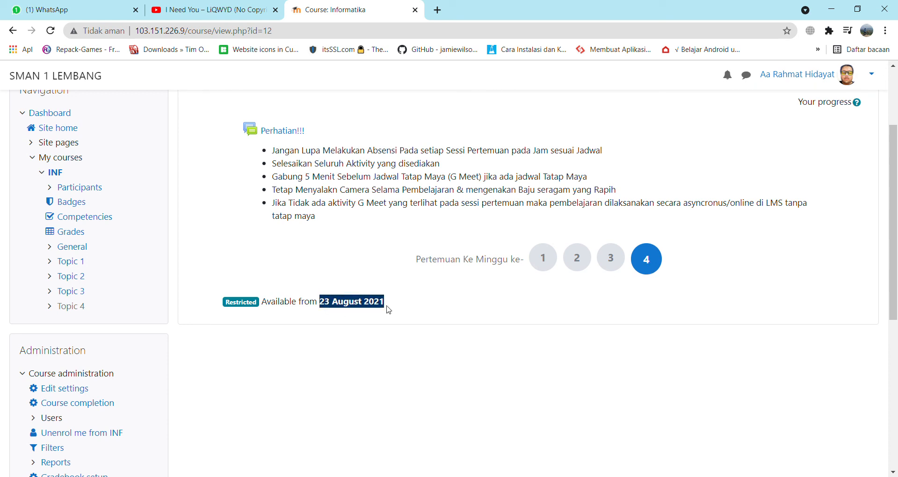
{"action": "left_click", "coordinate": [324, 304]}
{"action": "left_click_drag", "start_coordinate": [323, 304], "coordinate": [387, 303]}
{"action": "scroll", "coordinate": [602, 310], "scroll_direction": "up", "scroll_amount": 3}
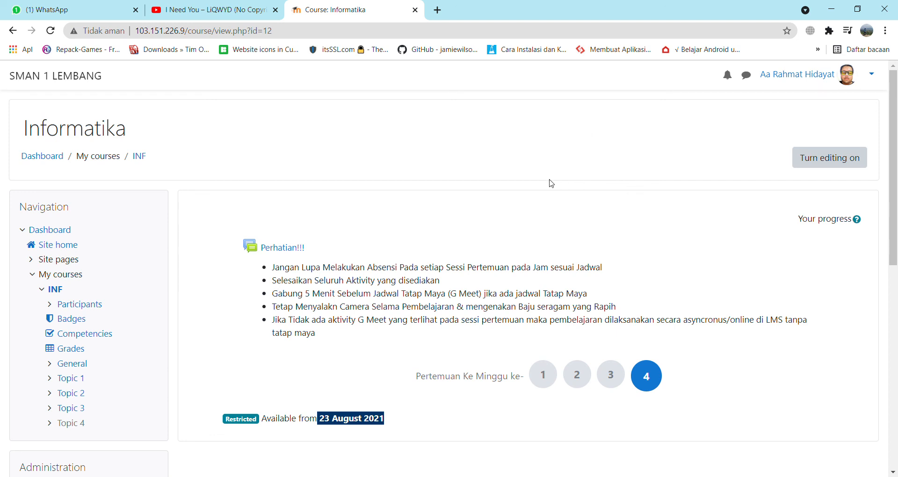
{"action": "scroll", "coordinate": [545, 183], "scroll_direction": "down", "scroll_amount": 3}
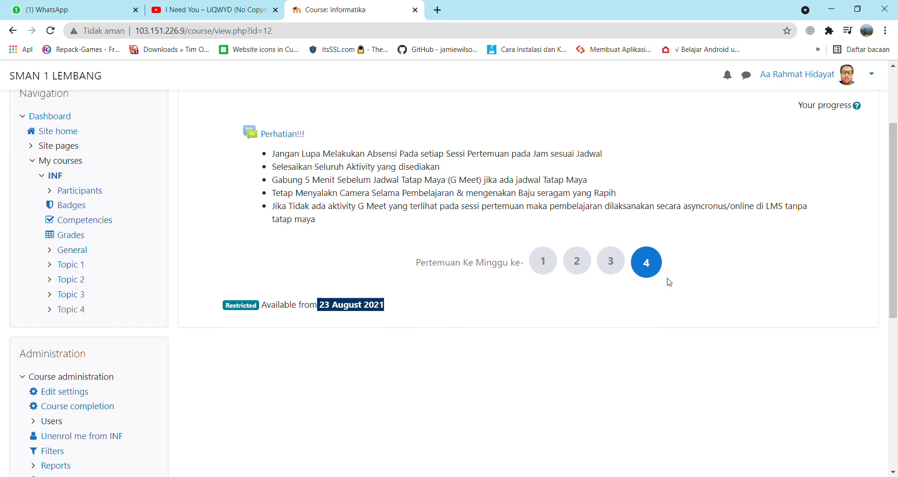
{"action": "scroll", "coordinate": [667, 281], "scroll_direction": "up", "scroll_amount": 3}
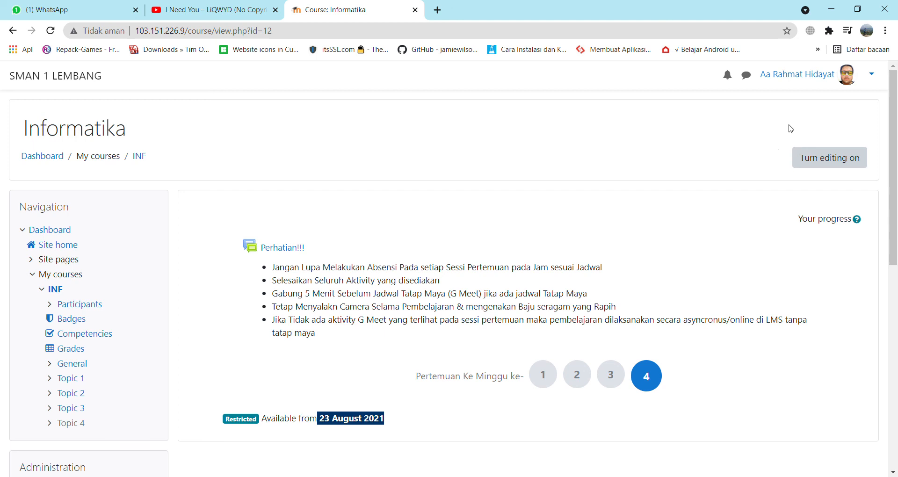